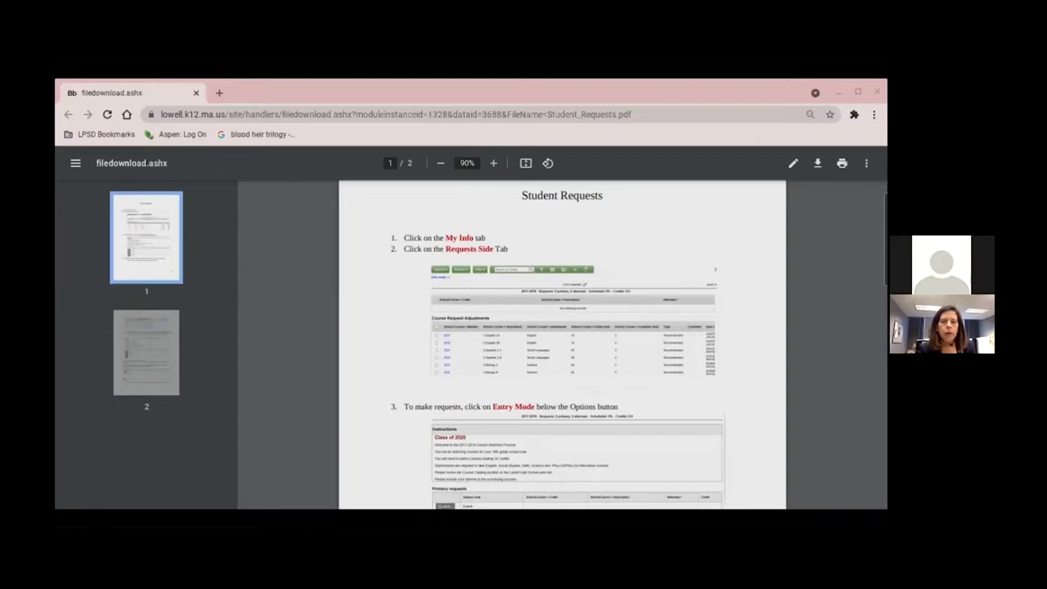
Step: Scroll through the Student Requests PDF instructions
{"action": "scroll", "coordinate": [562, 343], "scroll_direction": "up", "scroll_amount": 1}
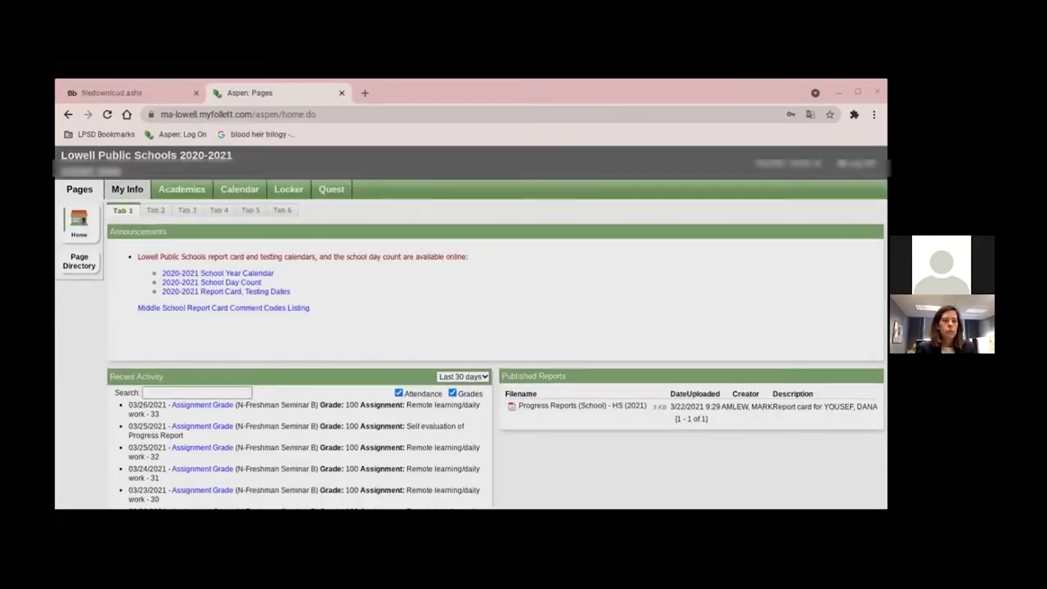
Step: Open My Info > Requests in entry mode and bring up the US History course choices
{"action": "left_click", "coordinate": [122, 192]}
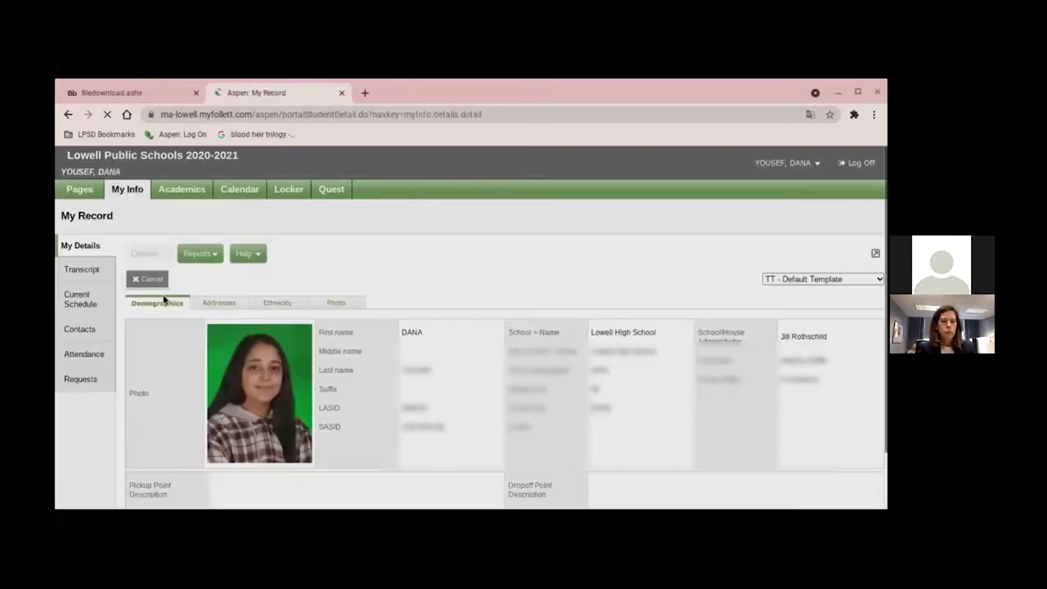
{"action": "left_click", "coordinate": [80, 379]}
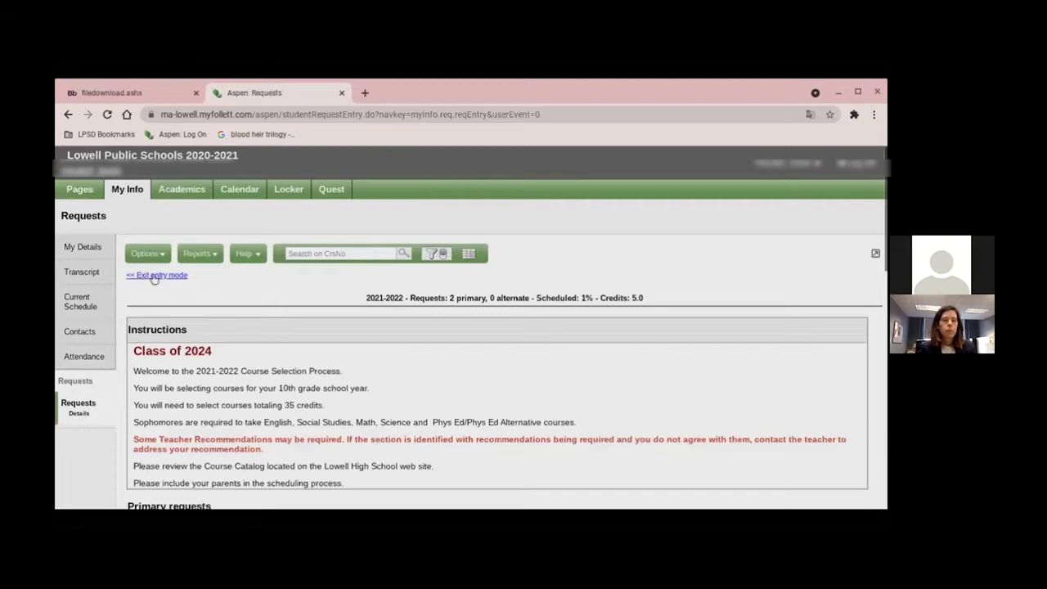
{"action": "left_click", "coordinate": [162, 277]}
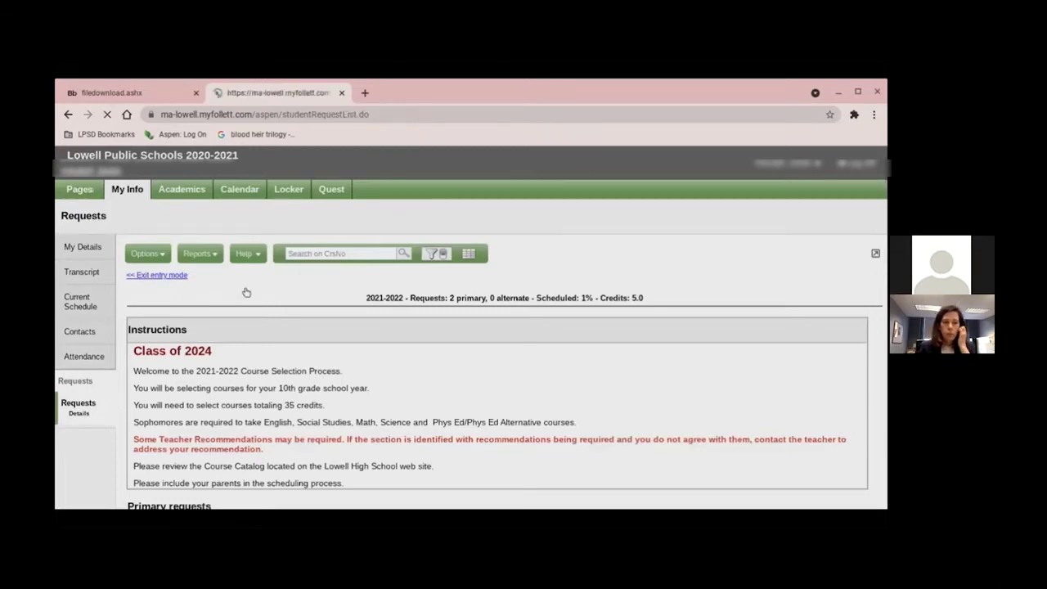
{"action": "scroll", "coordinate": [196, 299], "scroll_direction": "down", "scroll_amount": 3}
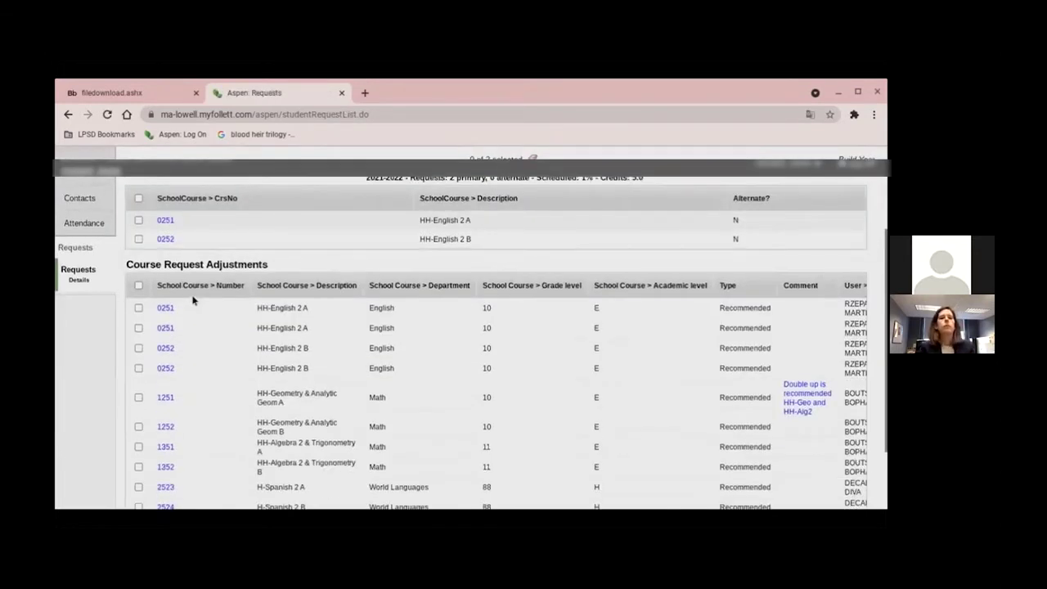
{"action": "scroll", "coordinate": [193, 301], "scroll_direction": "up", "scroll_amount": 3}
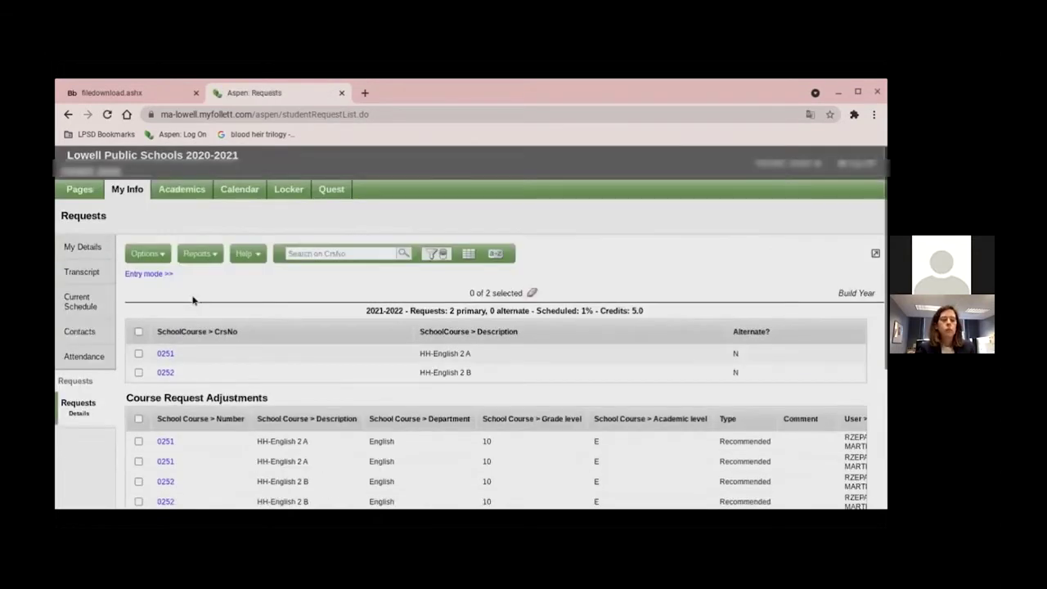
{"action": "left_click", "coordinate": [154, 277]}
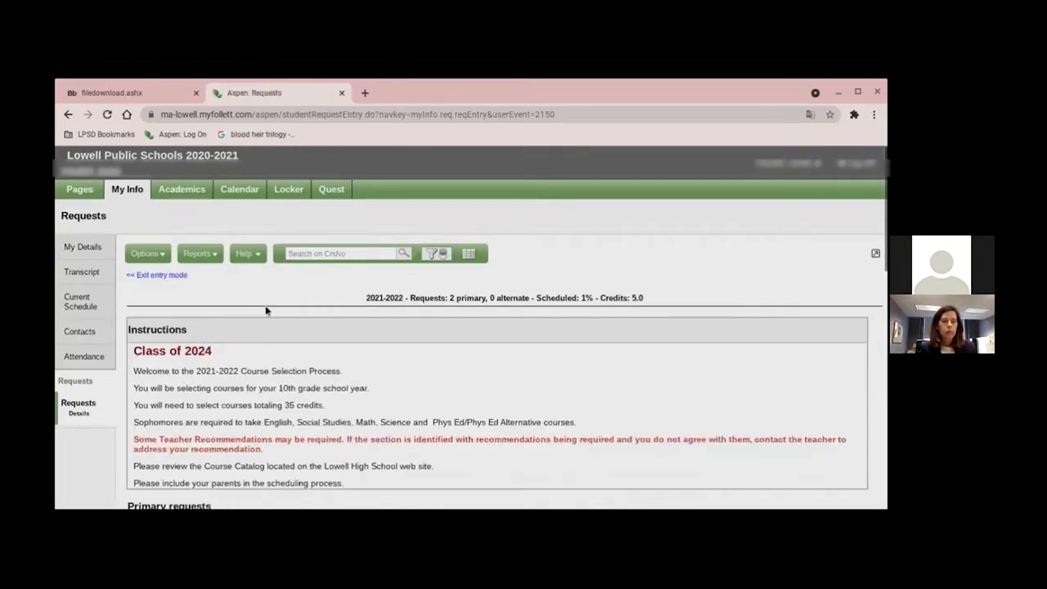
{"action": "scroll", "coordinate": [266, 309], "scroll_direction": "down", "scroll_amount": 5}
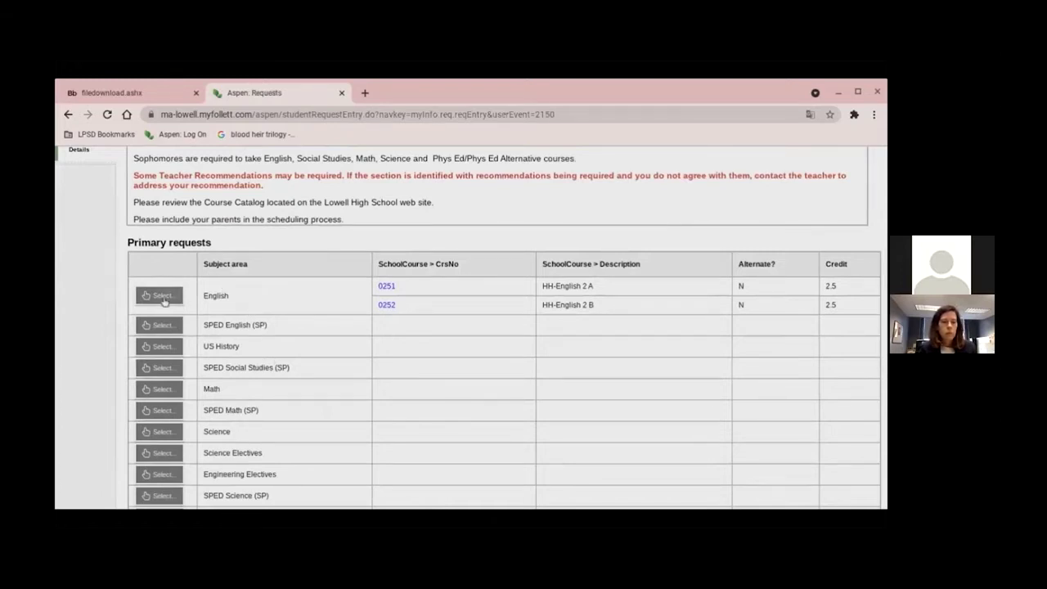
{"action": "left_click", "coordinate": [163, 345]}
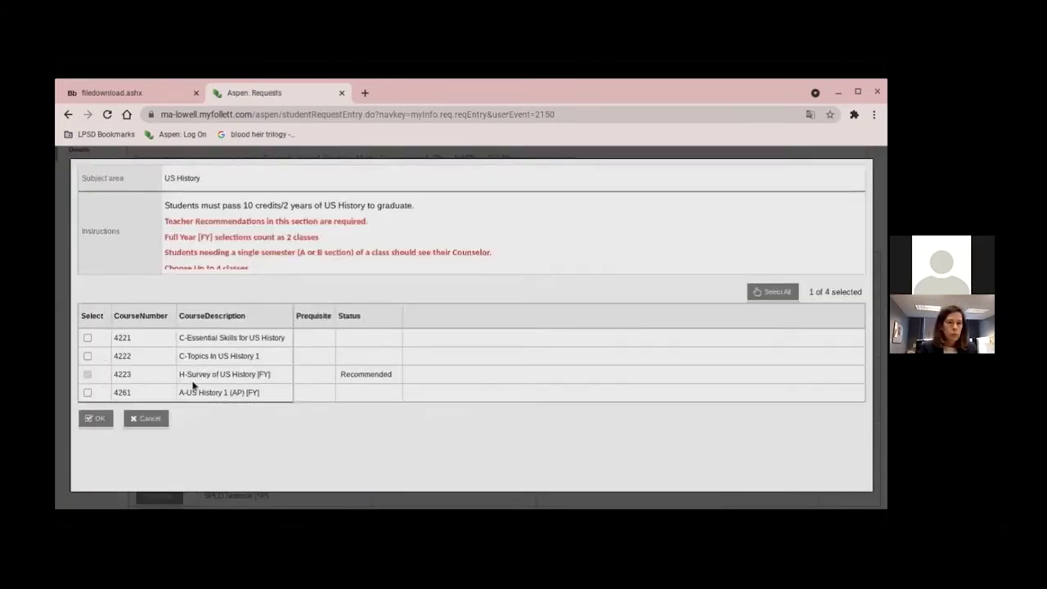
Step: Request only the recommended H-Survey of US History (4223), leaving the extra options unticked
{"action": "left_click", "coordinate": [87, 356]}
{"action": "left_click", "coordinate": [87, 337]}
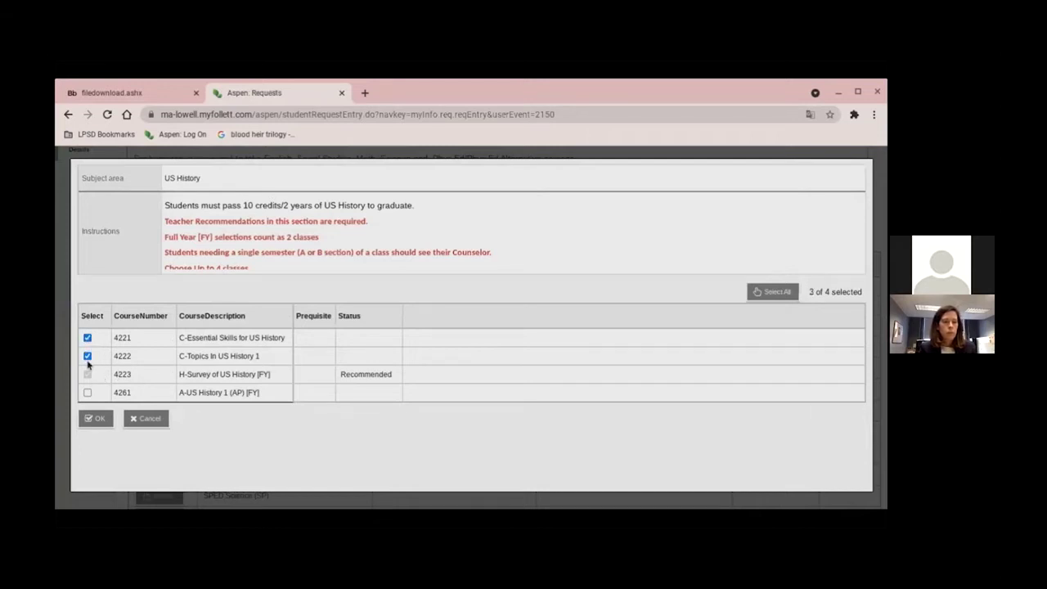
{"action": "left_click", "coordinate": [88, 356]}
{"action": "left_click", "coordinate": [88, 338]}
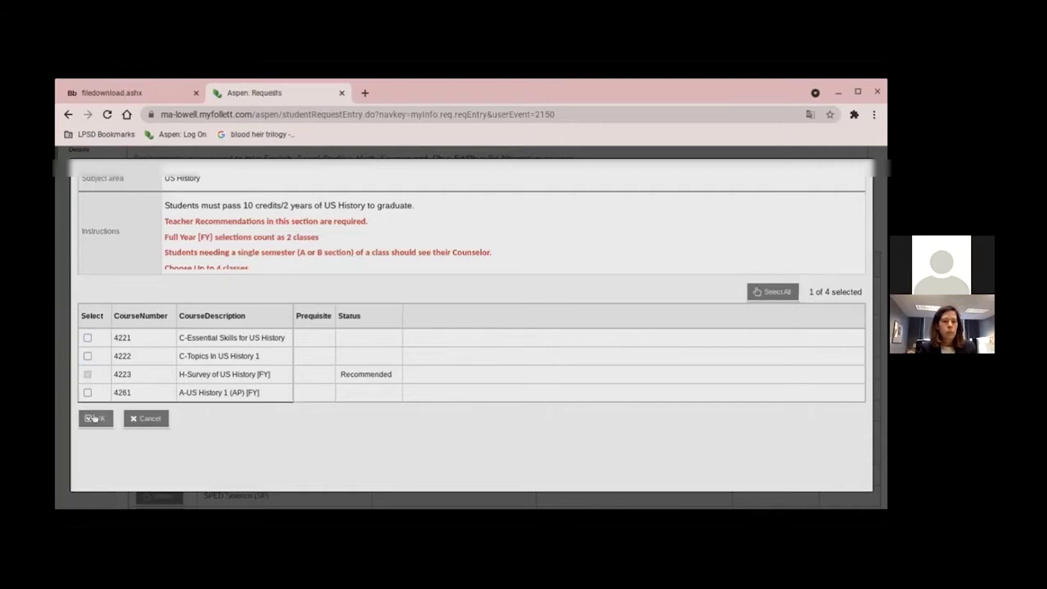
{"action": "left_click", "coordinate": [94, 418]}
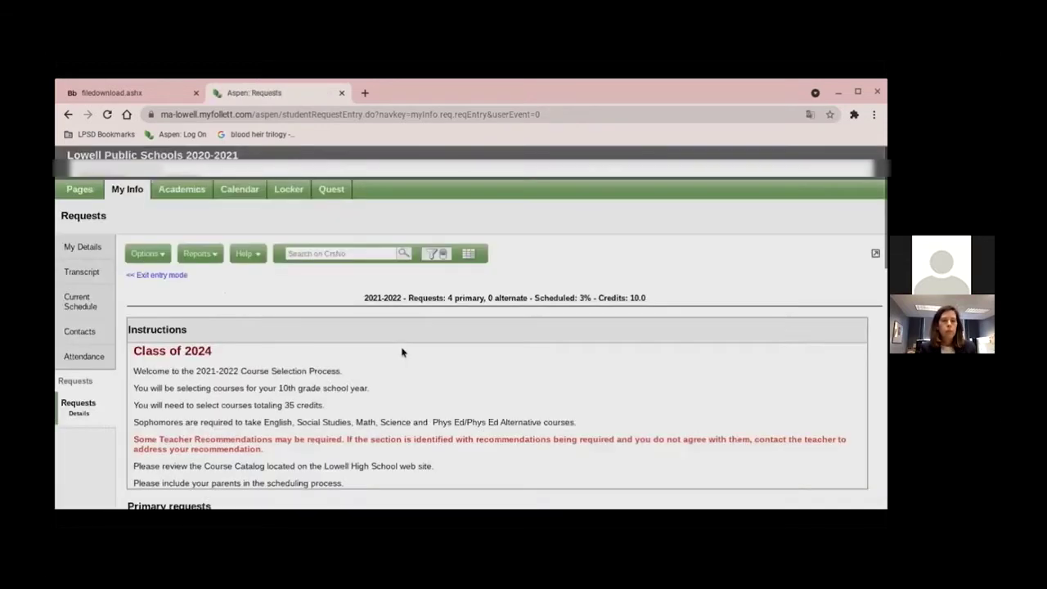
{"action": "scroll", "coordinate": [402, 352], "scroll_direction": "down", "scroll_amount": 3}
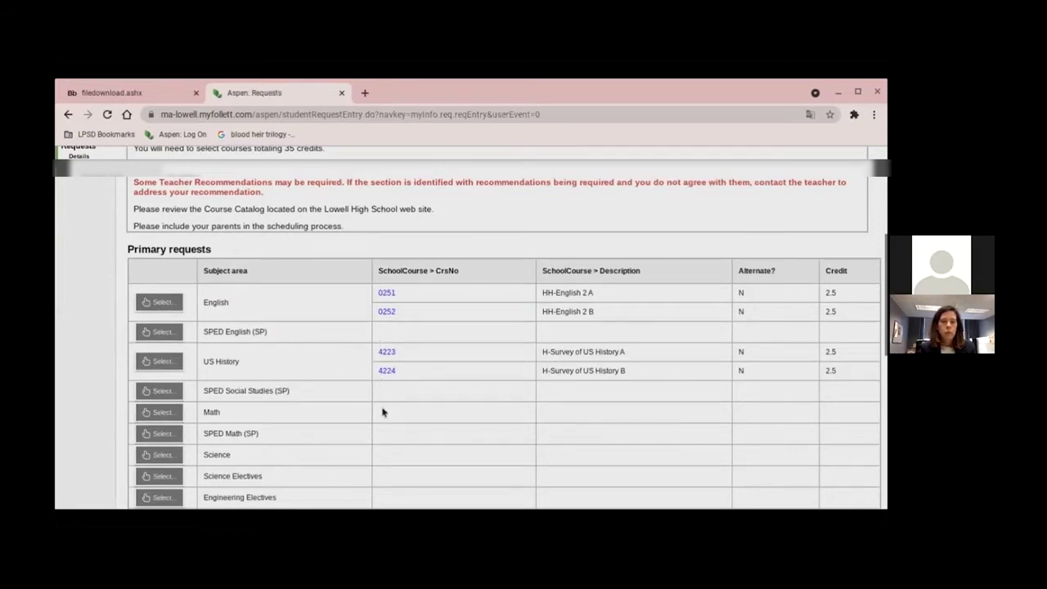
{"action": "scroll", "coordinate": [387, 365], "scroll_direction": "up", "scroll_amount": 1}
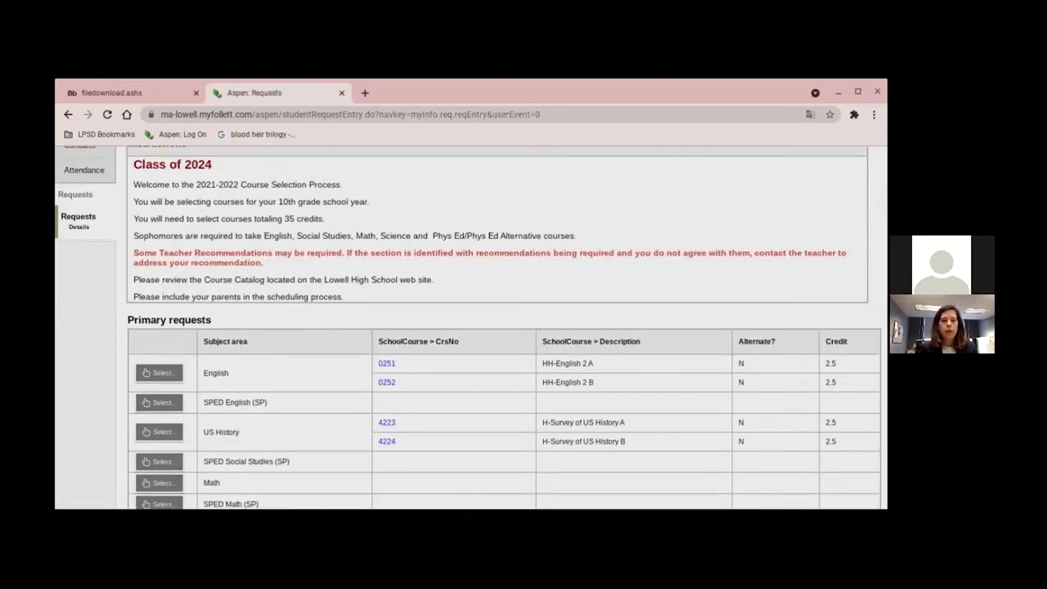
Step: Confirm the recommended HH-English 2 course for English
{"action": "left_click", "coordinate": [170, 373]}
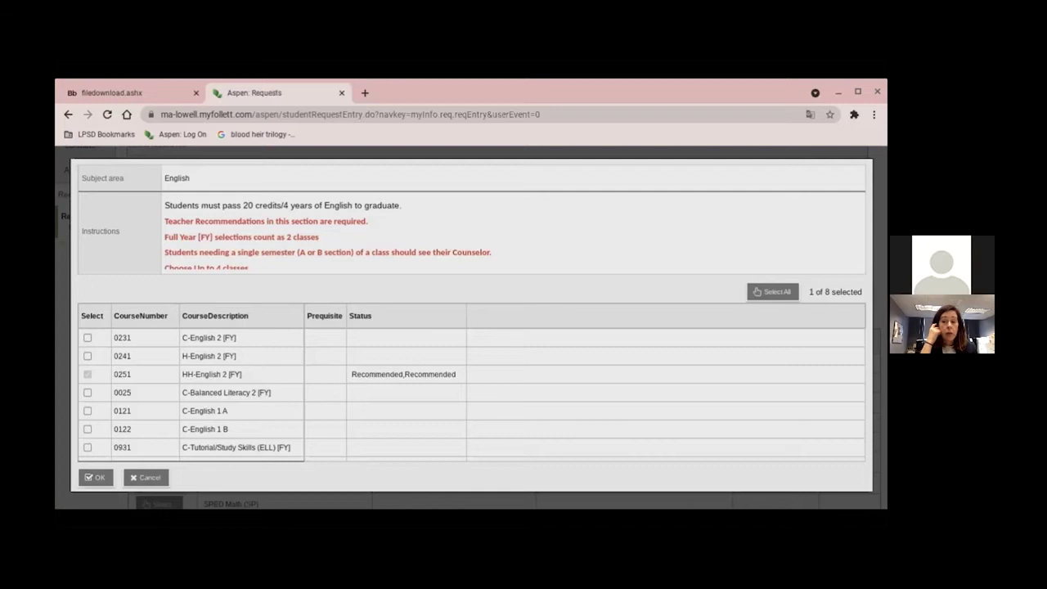
{"action": "left_click", "coordinate": [95, 477]}
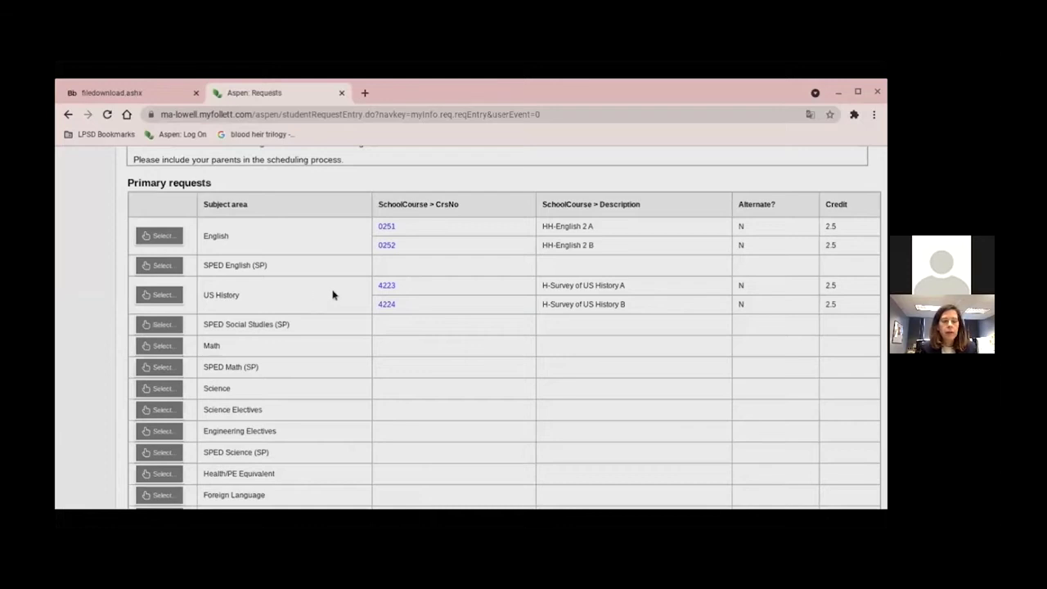
{"action": "scroll", "coordinate": [332, 294], "scroll_direction": "down", "scroll_amount": 1}
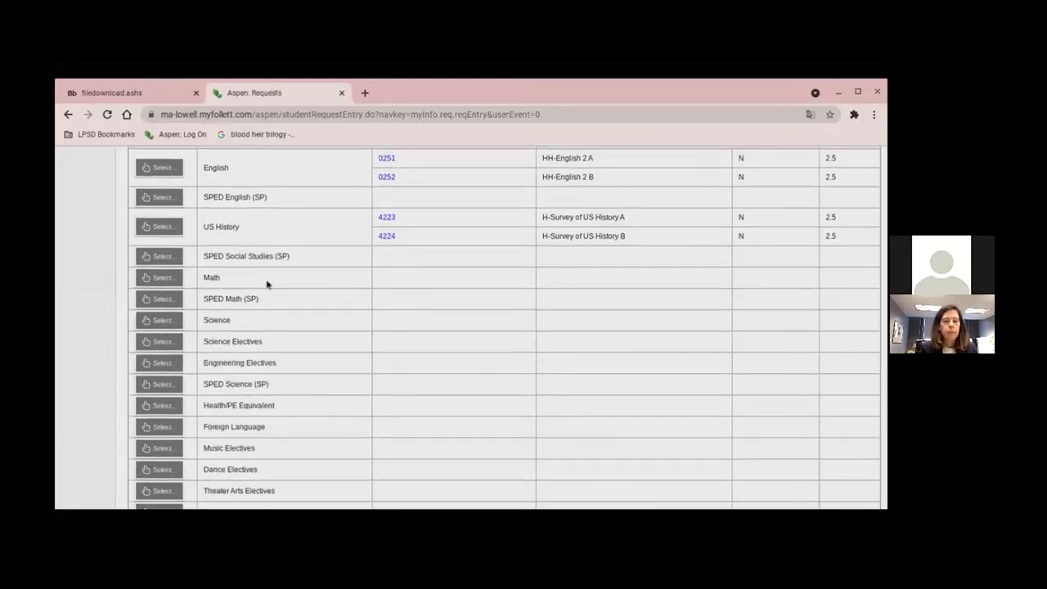
Step: Confirm the recommended HH-Geometry, HH-Algebra 2 & Trigonometry and H-Biology (3241) courses
{"action": "left_click", "coordinate": [161, 277]}
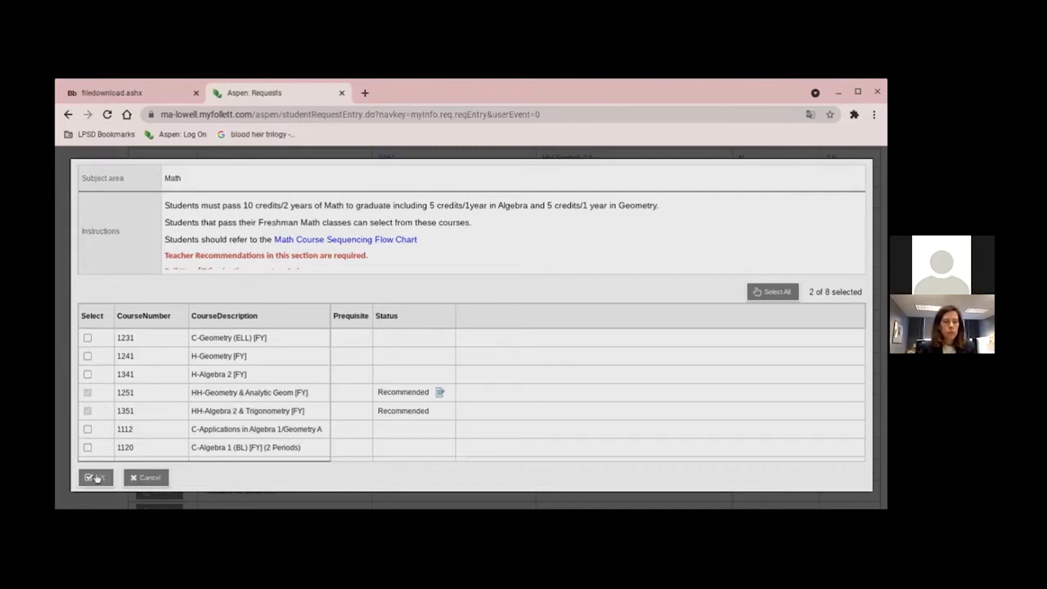
{"action": "left_click", "coordinate": [96, 478]}
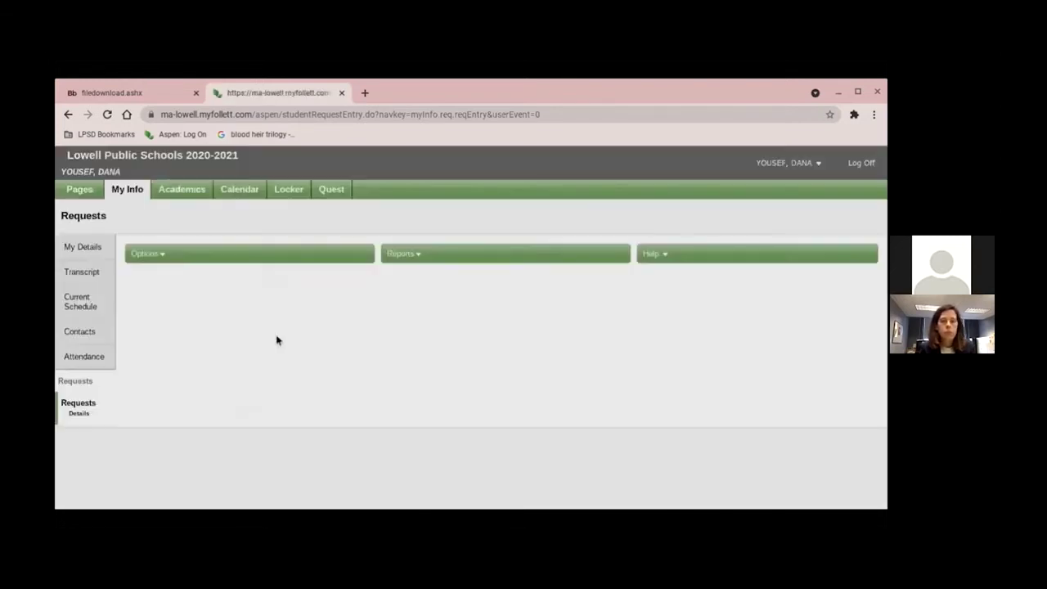
{"action": "scroll", "coordinate": [282, 343], "scroll_direction": "down", "scroll_amount": 5}
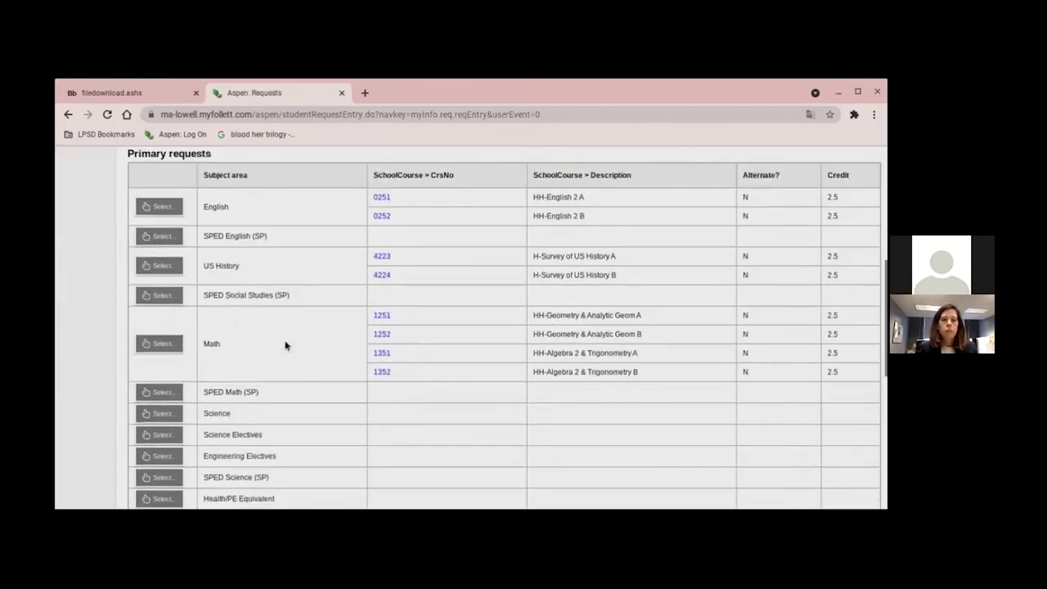
{"action": "left_click", "coordinate": [176, 415]}
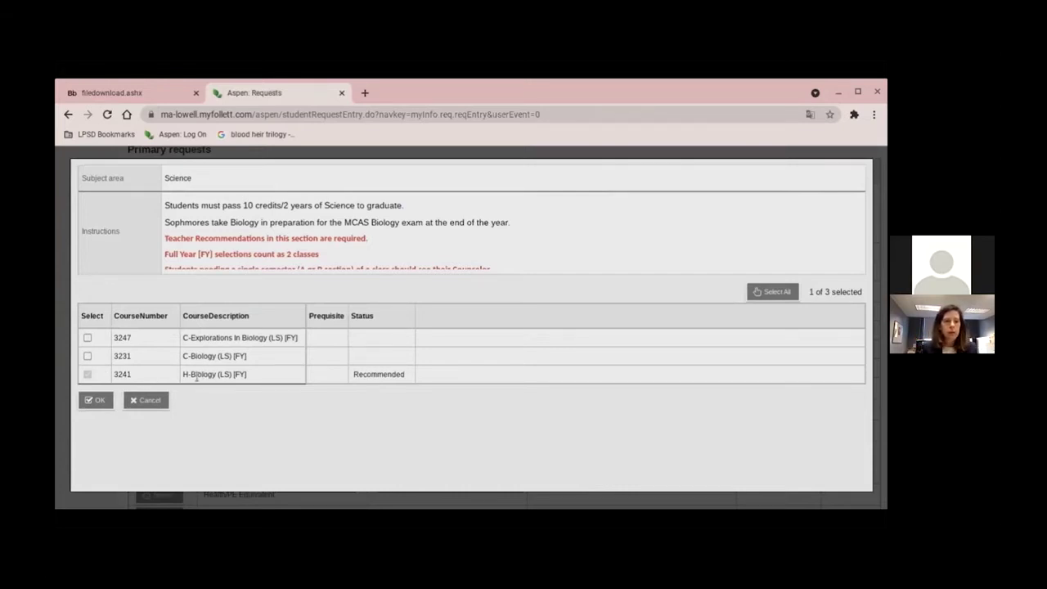
{"action": "left_click", "coordinate": [97, 401]}
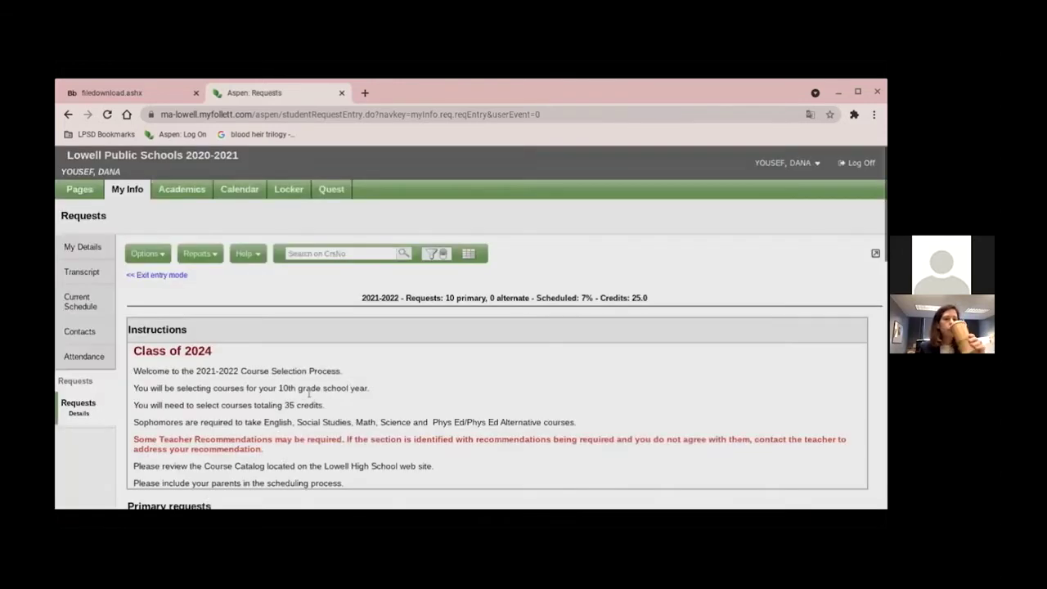
Step: Scroll down to the AFROTC row in Primary requests and open its course choices
{"action": "scroll", "coordinate": [323, 391], "scroll_direction": "down", "scroll_amount": 5}
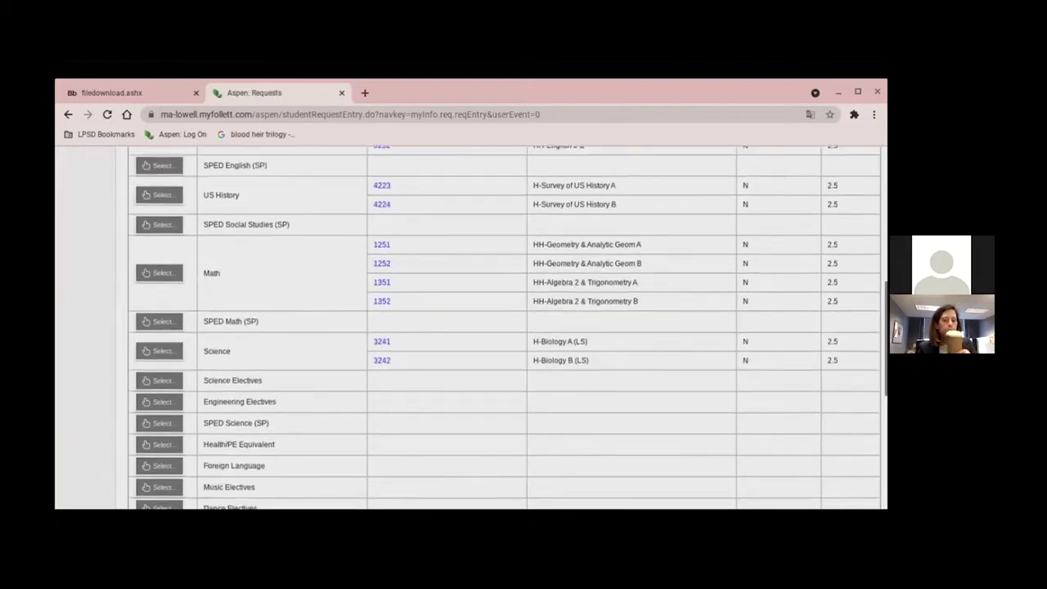
{"action": "scroll", "coordinate": [280, 401], "scroll_direction": "down", "scroll_amount": 1}
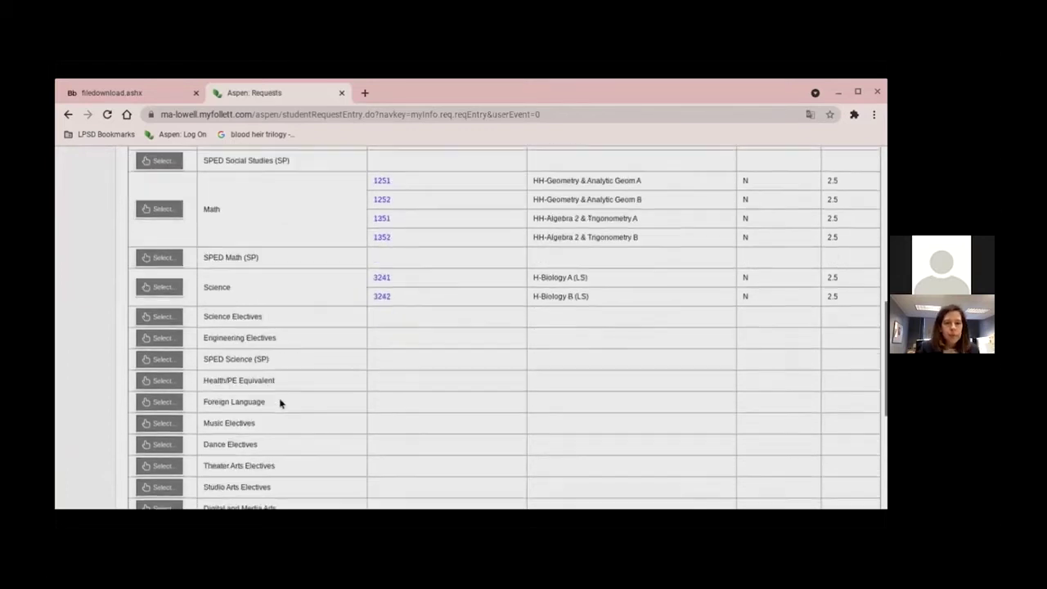
{"action": "scroll", "coordinate": [280, 402], "scroll_direction": "down", "scroll_amount": 3}
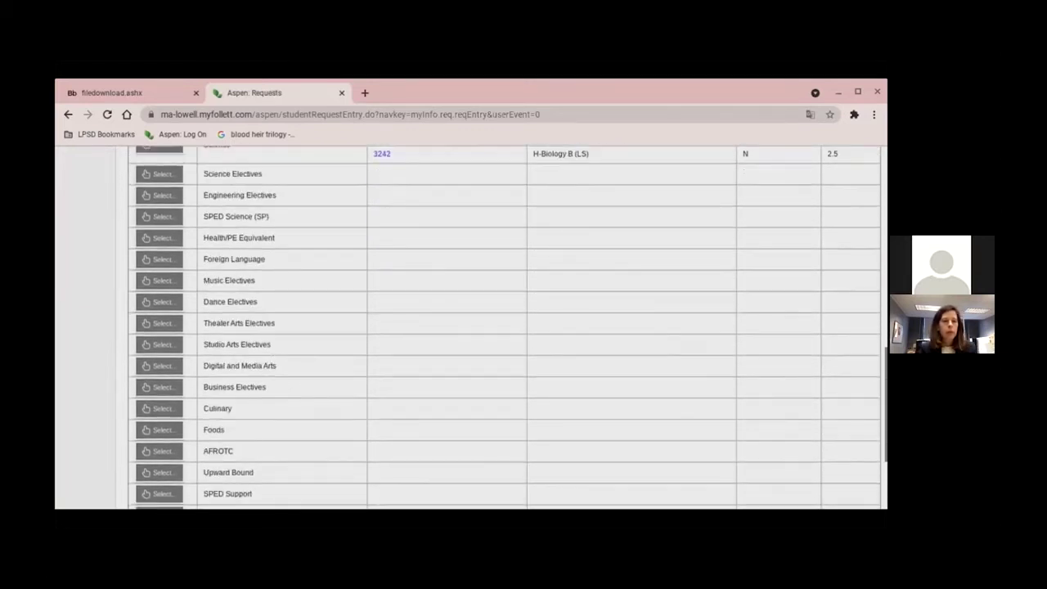
{"action": "scroll", "coordinate": [504, 328], "scroll_direction": "up", "scroll_amount": 5}
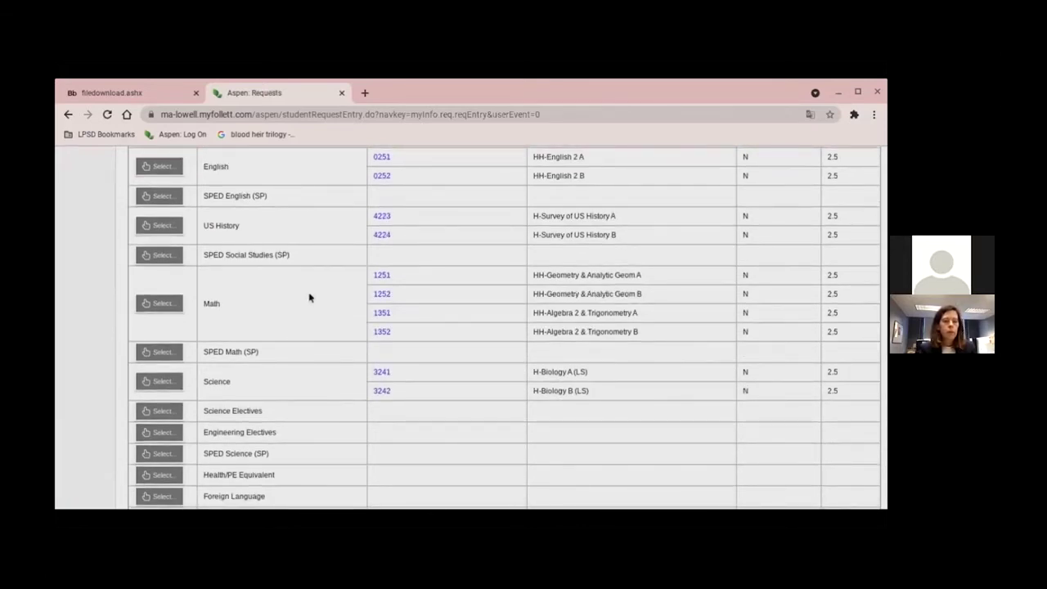
{"action": "scroll", "coordinate": [309, 296], "scroll_direction": "up", "scroll_amount": 1}
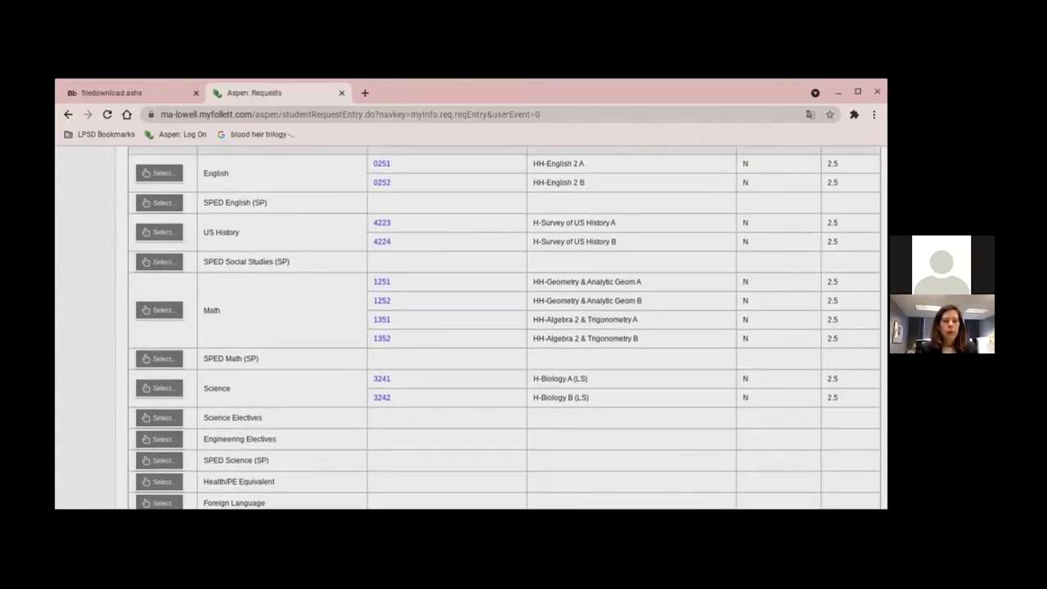
{"action": "scroll", "coordinate": [504, 327], "scroll_direction": "down", "scroll_amount": 5}
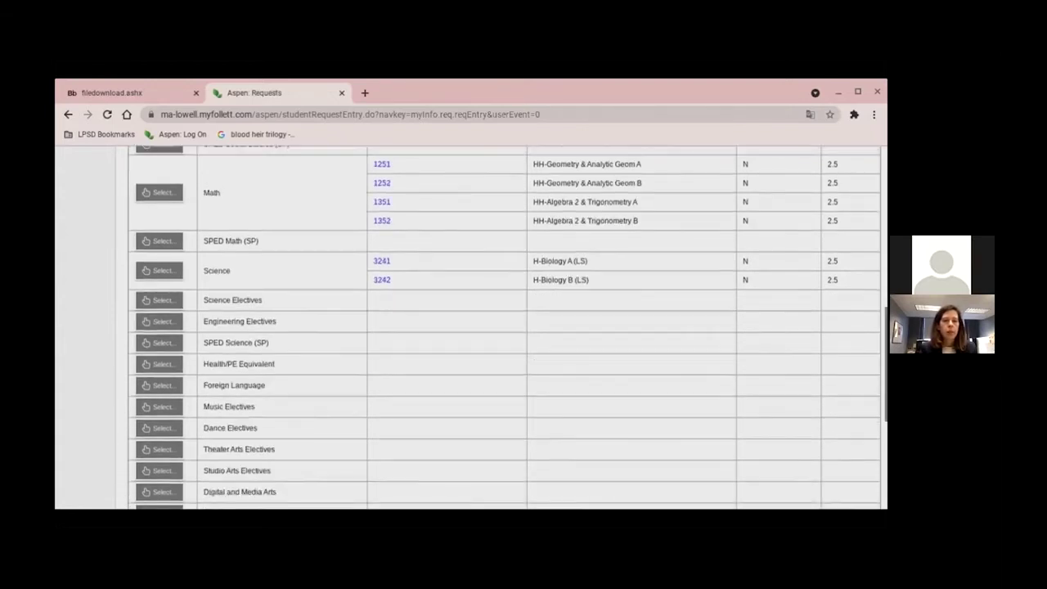
{"action": "scroll", "coordinate": [503, 327], "scroll_direction": "down", "scroll_amount": 3}
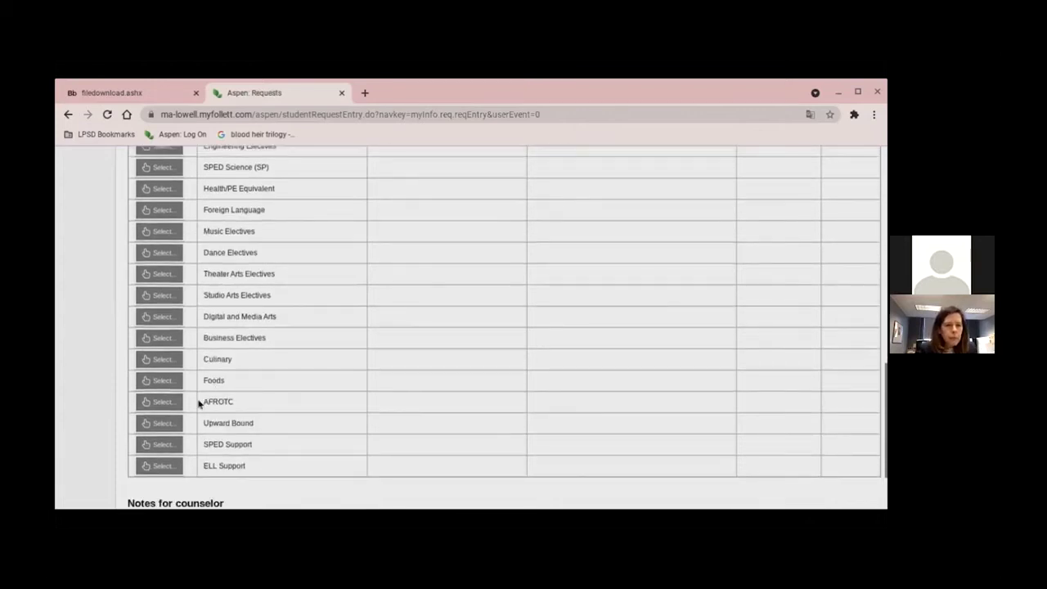
{"action": "left_click", "coordinate": [172, 401]}
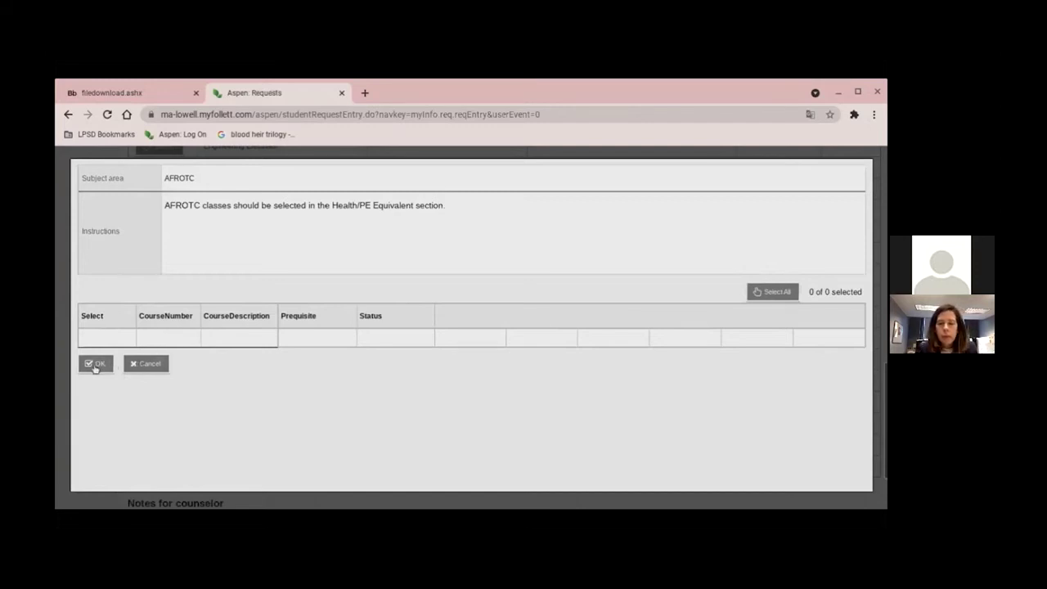
Step: Close the empty AFROTC course choices with OK and scroll toward Notes for counselor
{"action": "left_click", "coordinate": [94, 365]}
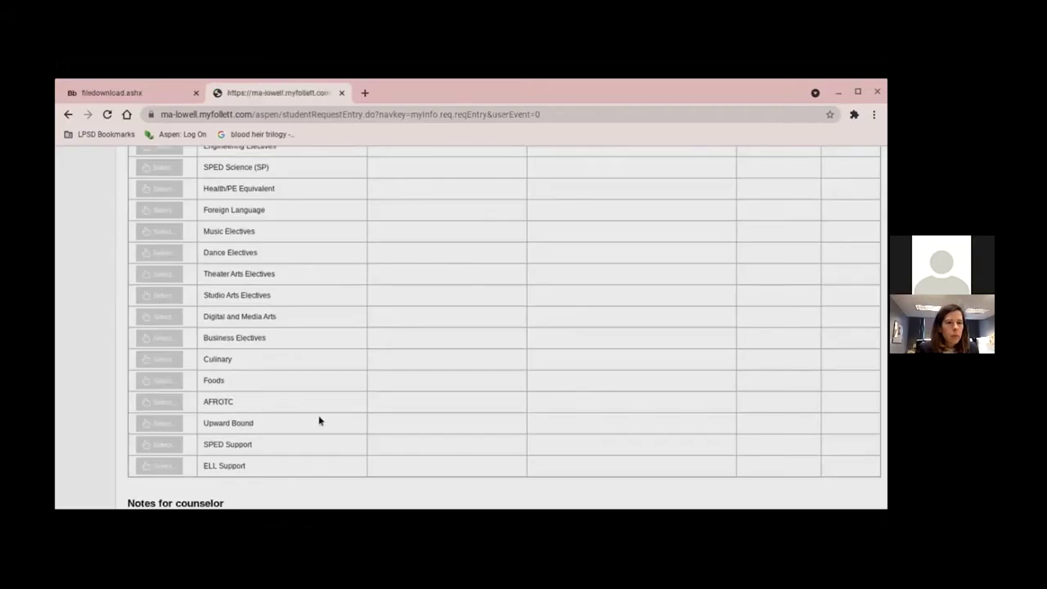
{"action": "scroll", "coordinate": [320, 419], "scroll_direction": "down", "scroll_amount": 15}
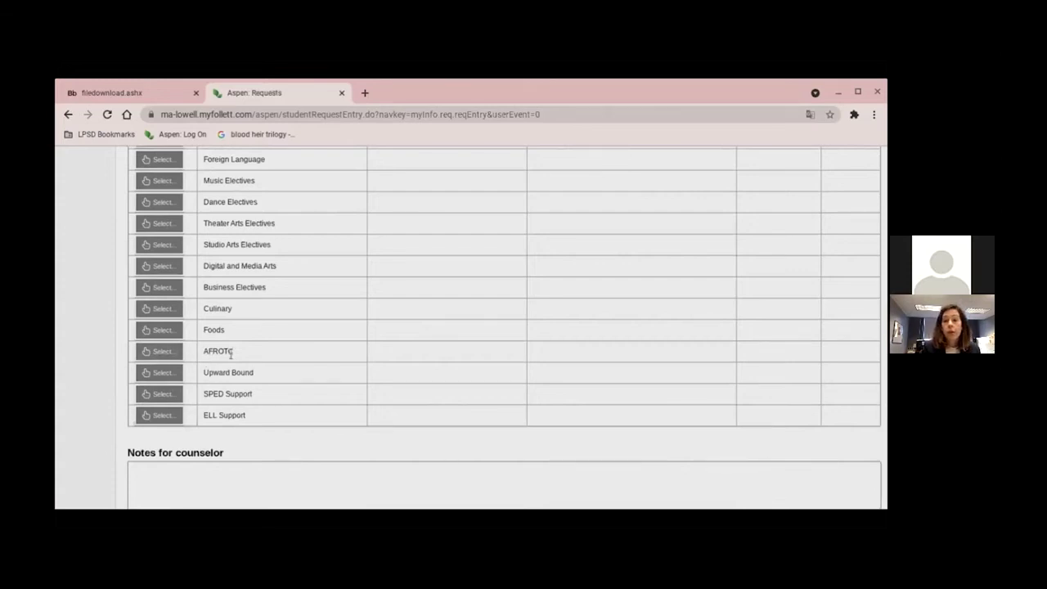
{"action": "scroll", "coordinate": [230, 354], "scroll_direction": "up", "scroll_amount": 1}
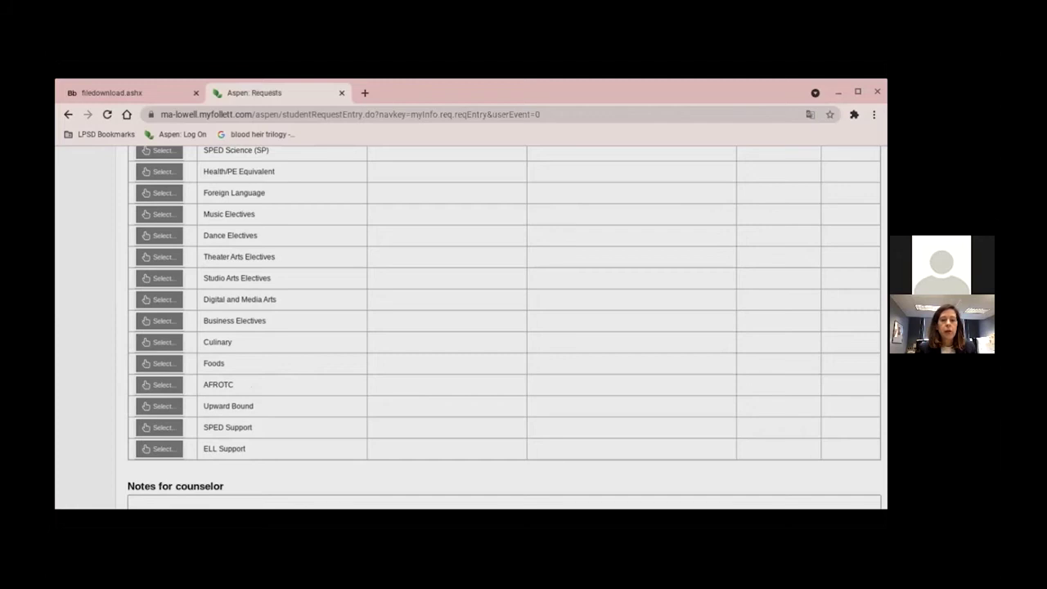
{"action": "scroll", "coordinate": [202, 421], "scroll_direction": "down", "scroll_amount": 2}
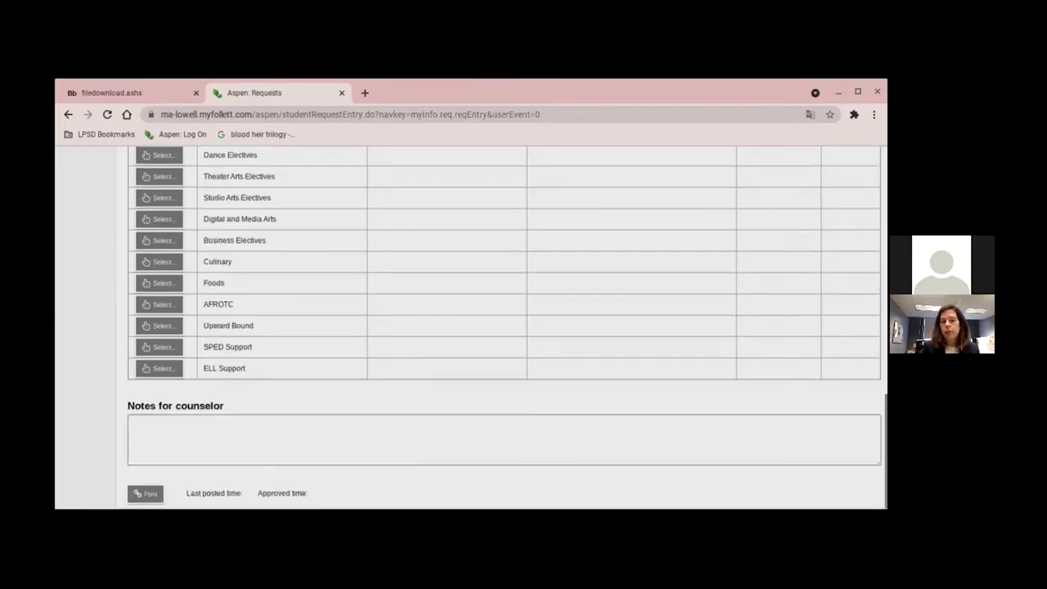
Step: Write 'I would like to take ROTC' in the Notes for counselor box
{"action": "left_click", "coordinate": [203, 421]}
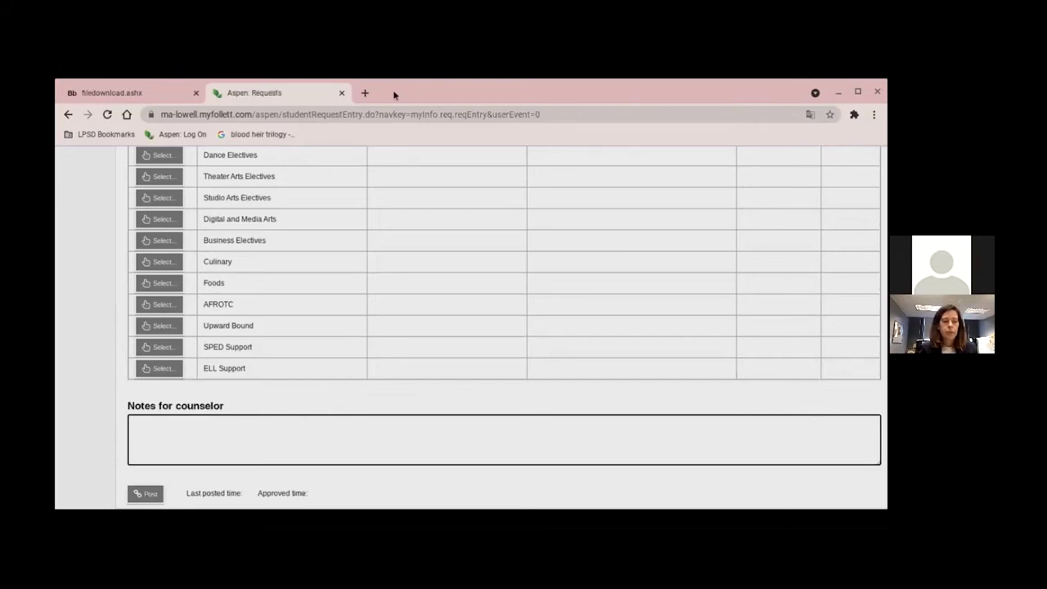
{"action": "type", "text": "I wou"}
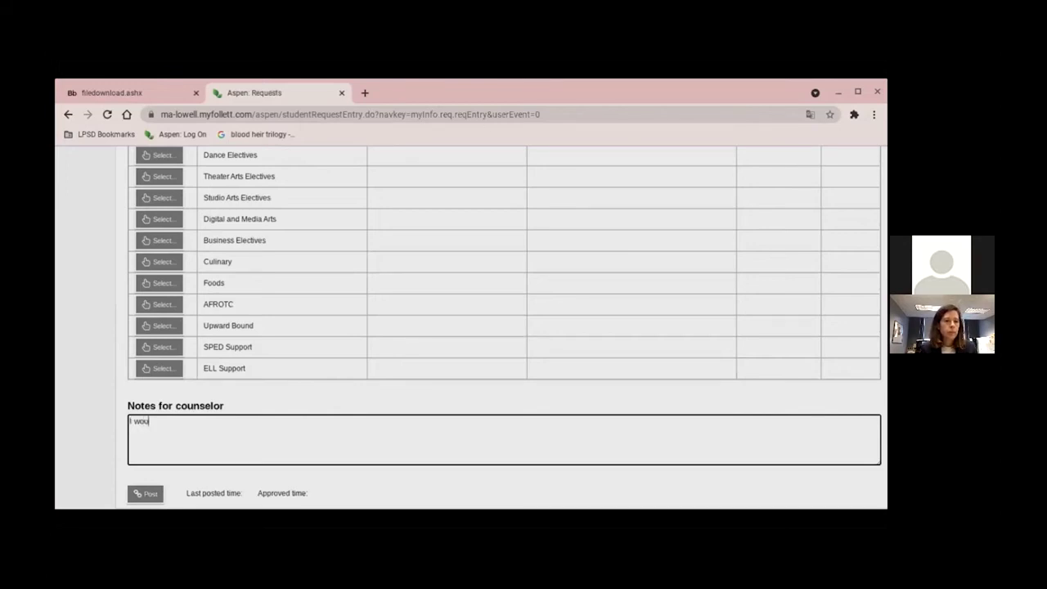
{"action": "type", "text": "ld like "}
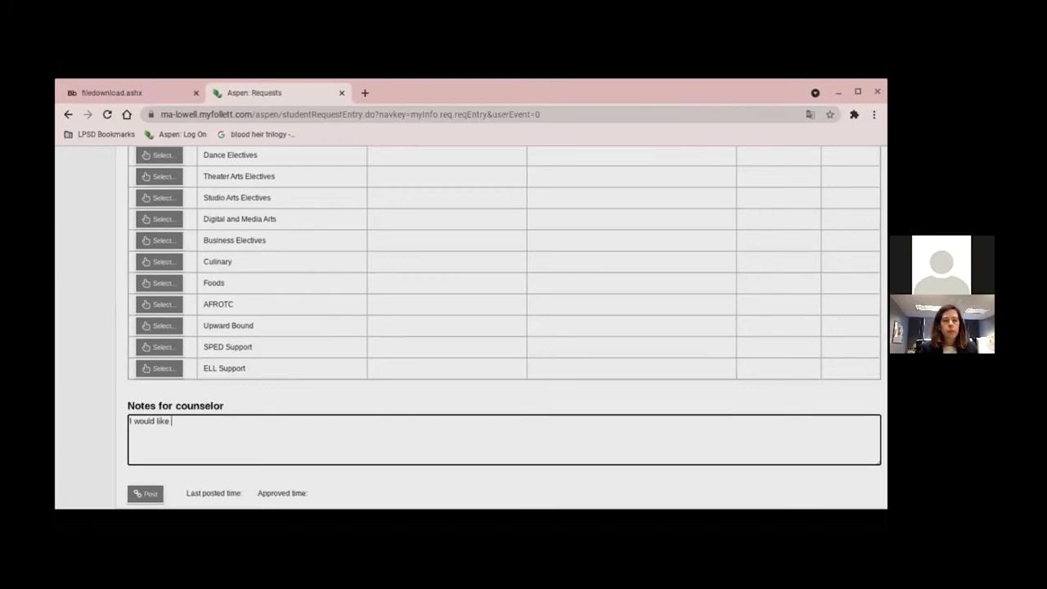
{"action": "type", "text": "to take RO"}
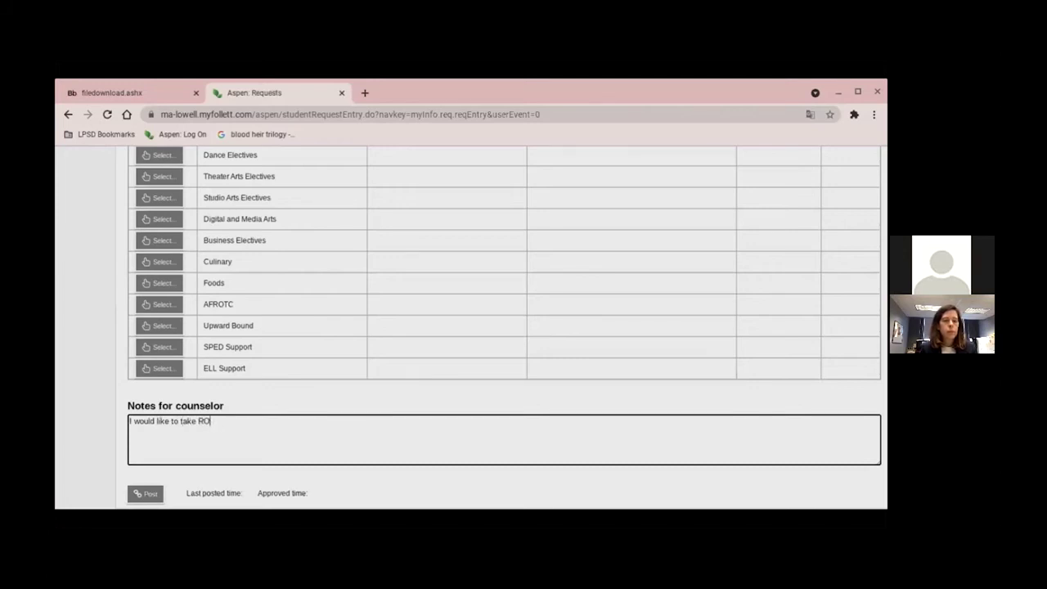
{"action": "type", "text": "TC"}
{"action": "scroll", "coordinate": [501, 327], "scroll_direction": "up", "scroll_amount": 3}
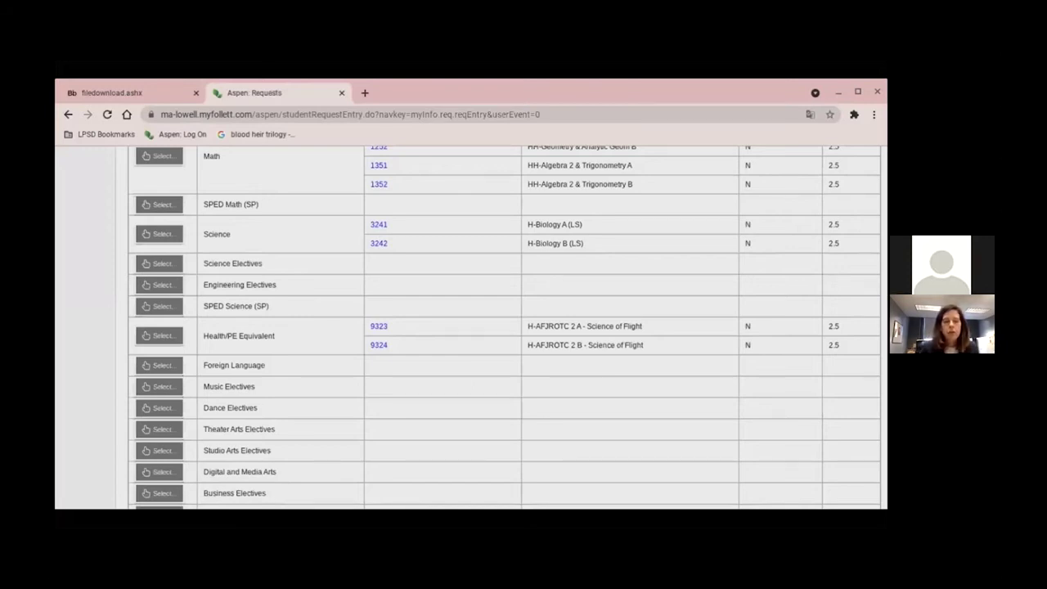
Step: Choose H-Spanish 2 (2523, 2524) for Foreign Language instead of H-Spanish 1
{"action": "left_click", "coordinate": [162, 365]}
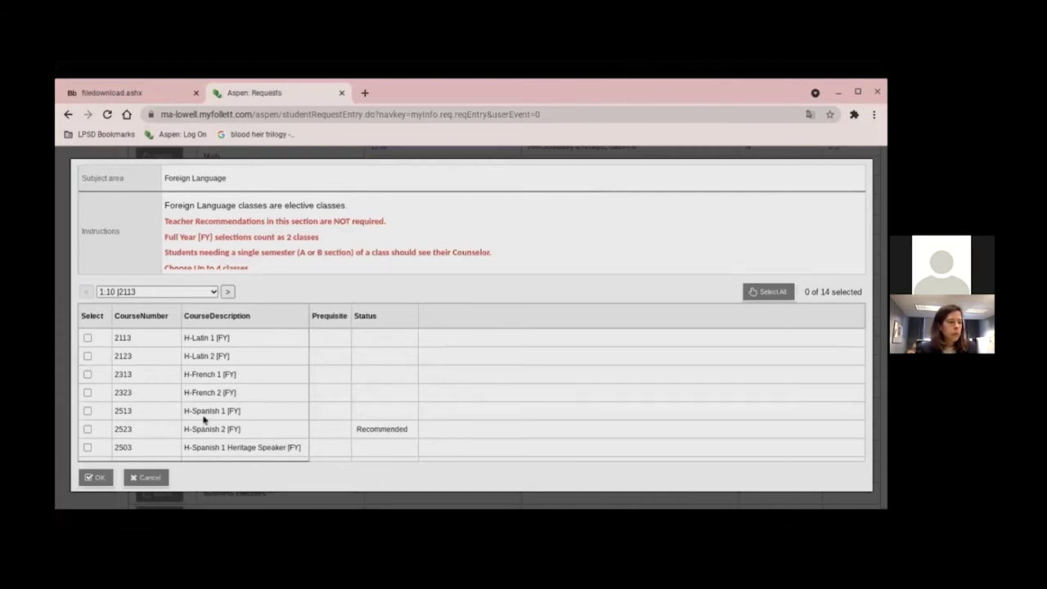
{"action": "left_click", "coordinate": [88, 412]}
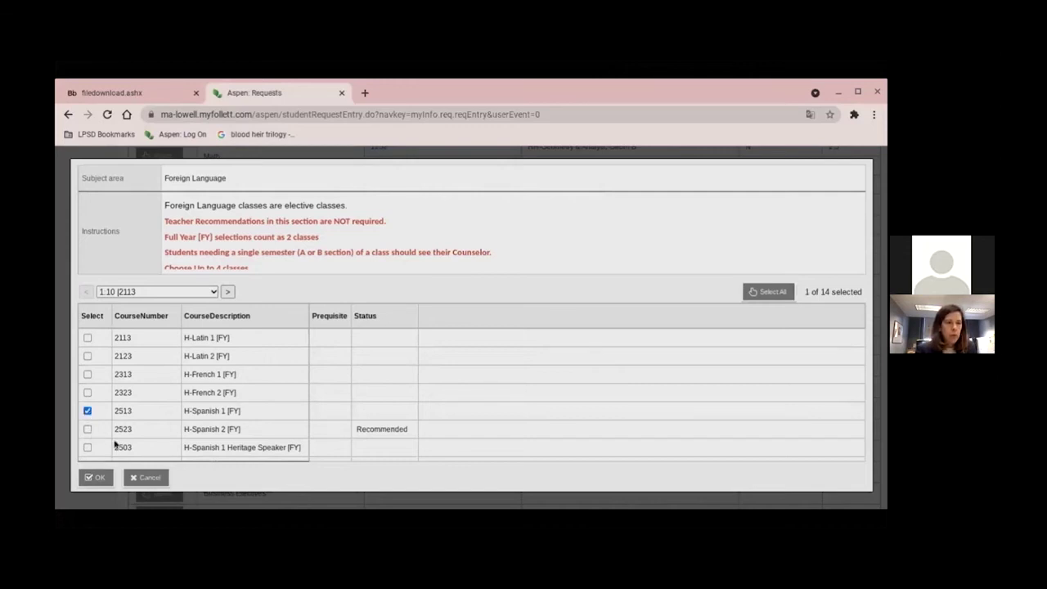
{"action": "left_click", "coordinate": [88, 430]}
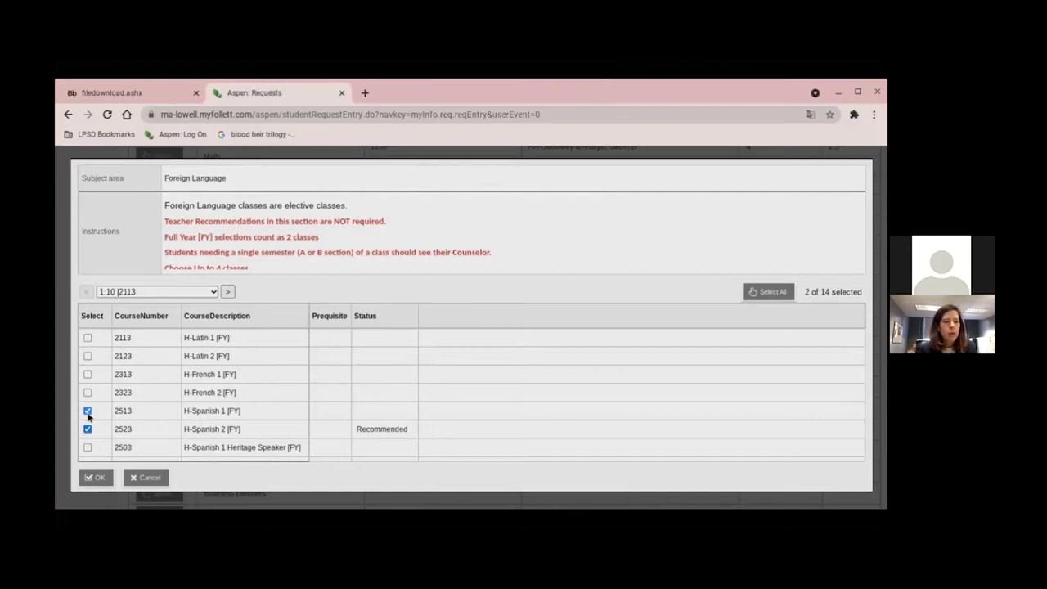
{"action": "left_click", "coordinate": [87, 410]}
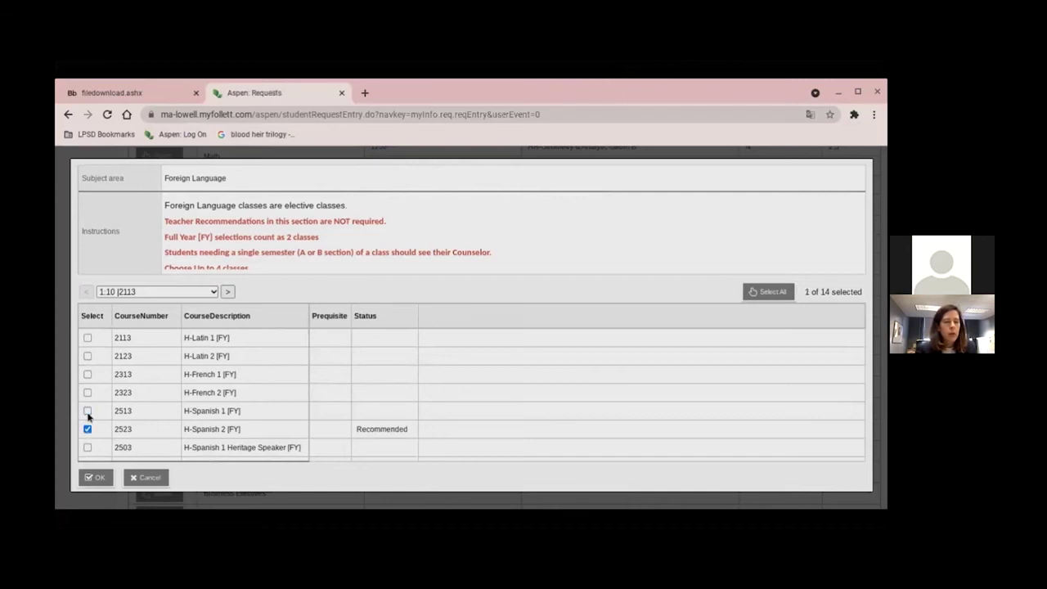
{"action": "left_click", "coordinate": [97, 478]}
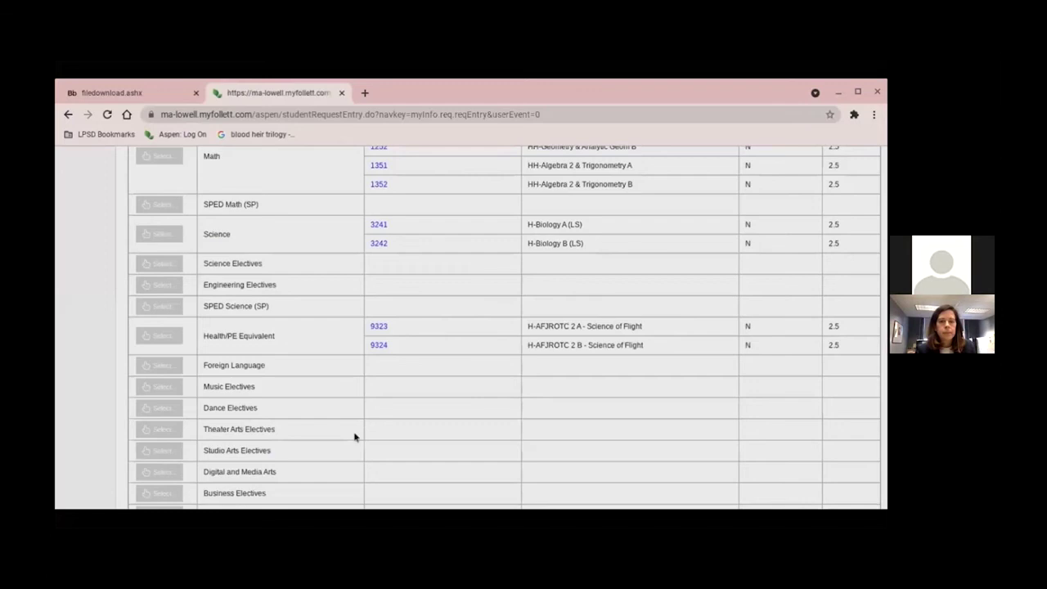
{"action": "scroll", "coordinate": [464, 388], "scroll_direction": "down", "scroll_amount": 9}
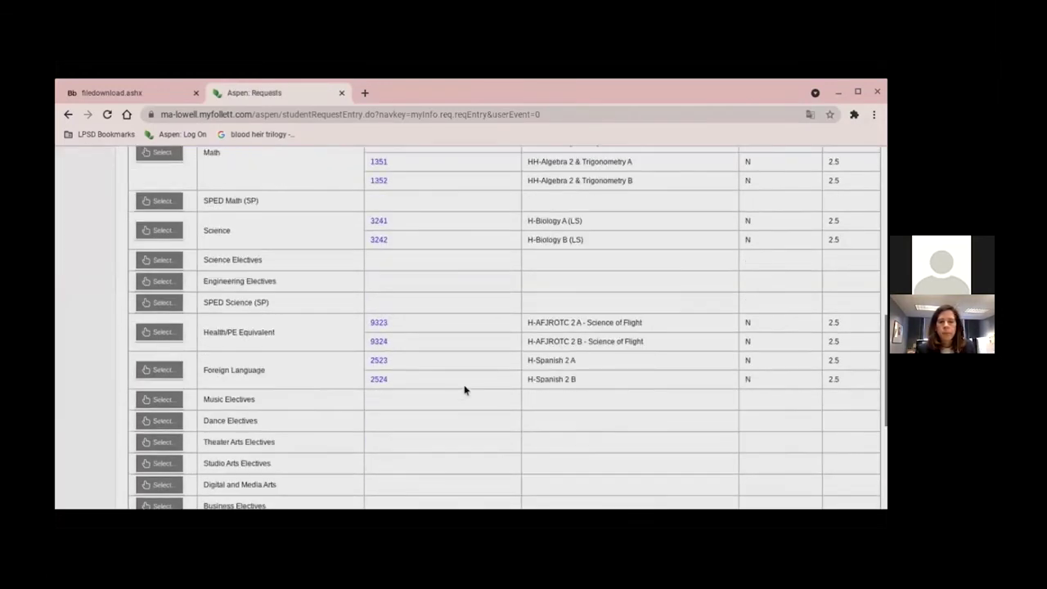
{"action": "scroll", "coordinate": [464, 390], "scroll_direction": "down", "scroll_amount": 1}
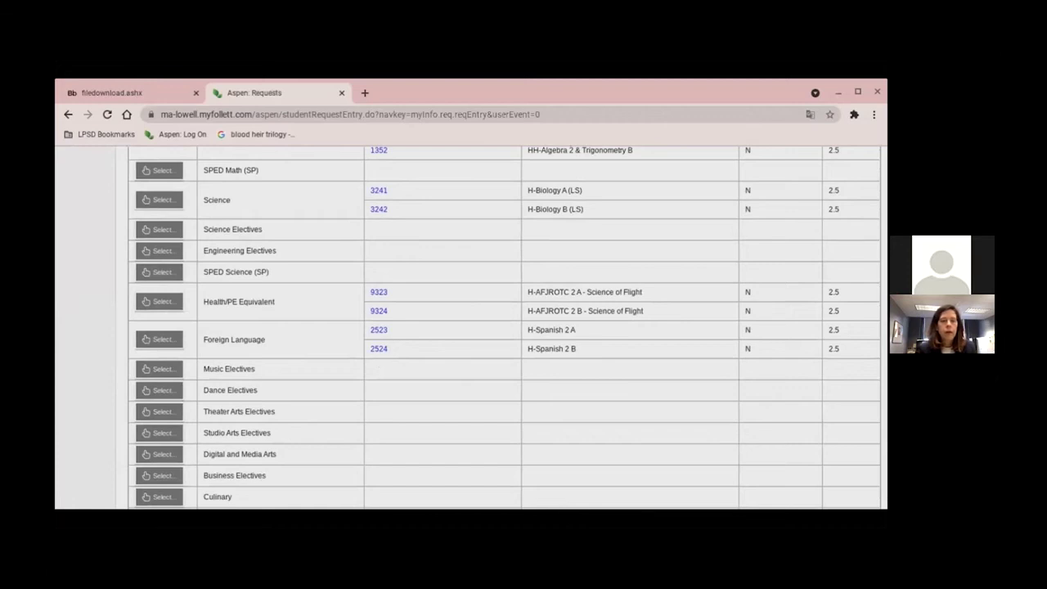
{"action": "scroll", "coordinate": [327, 334], "scroll_direction": "up", "scroll_amount": 3}
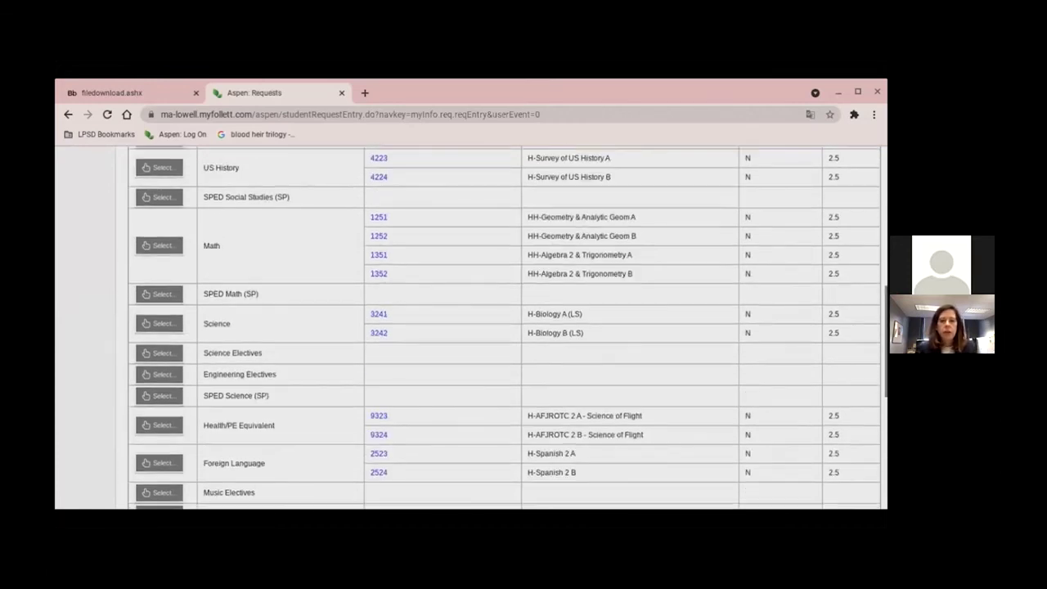
{"action": "scroll", "coordinate": [323, 333], "scroll_direction": "up", "scroll_amount": 10}
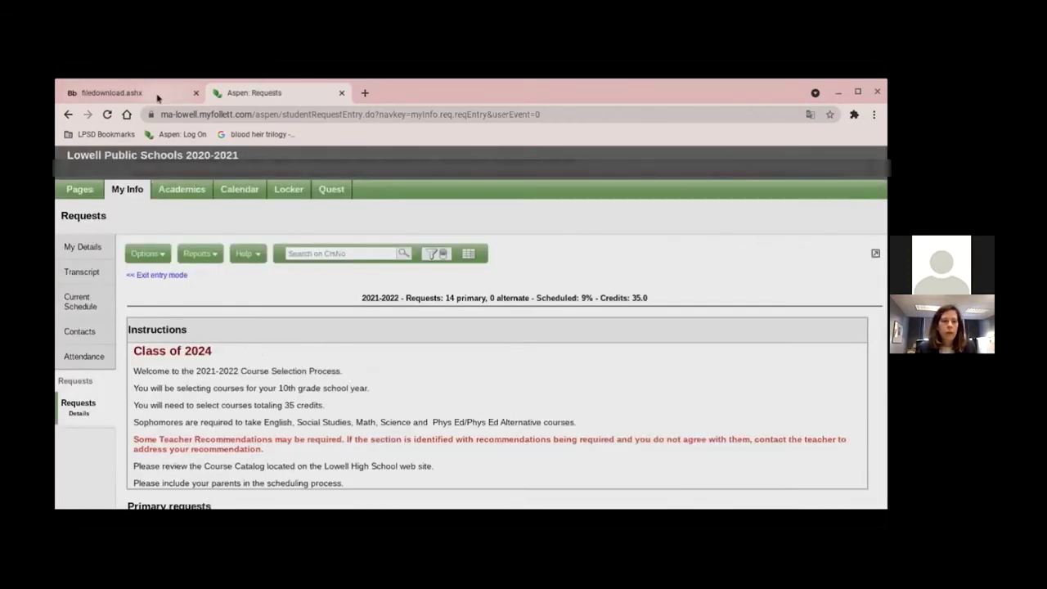
{"action": "left_click", "coordinate": [158, 97]}
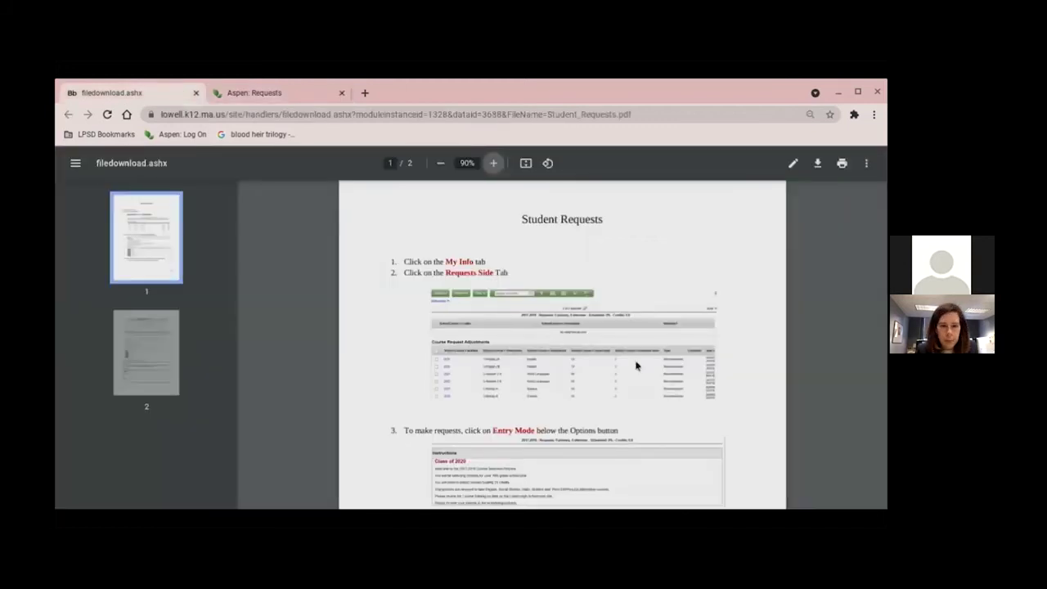
{"action": "scroll", "coordinate": [636, 365], "scroll_direction": "down", "scroll_amount": 1}
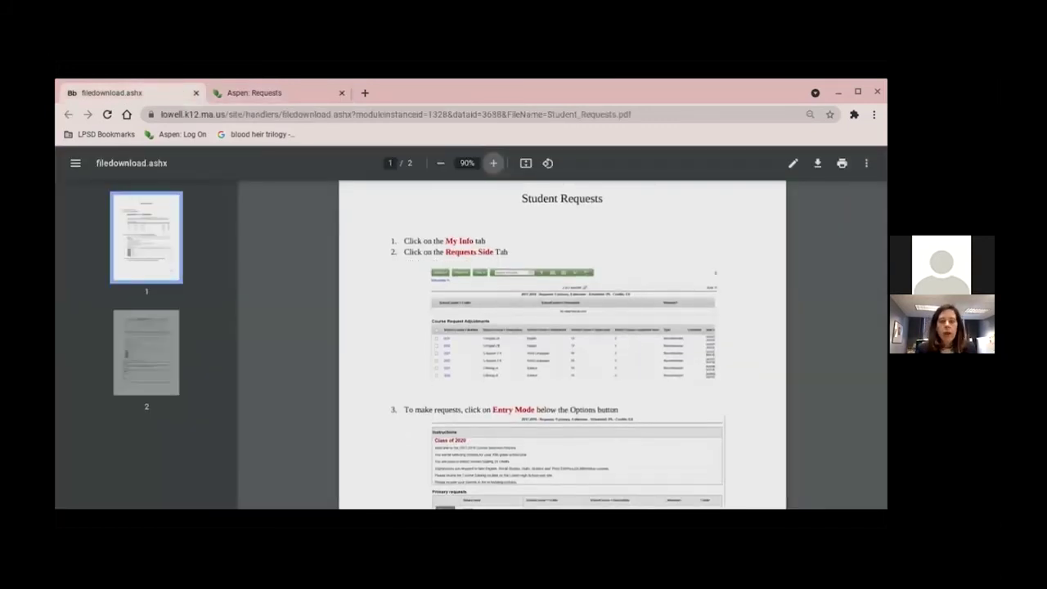
{"action": "scroll", "coordinate": [350, 456], "scroll_direction": "down", "scroll_amount": 10}
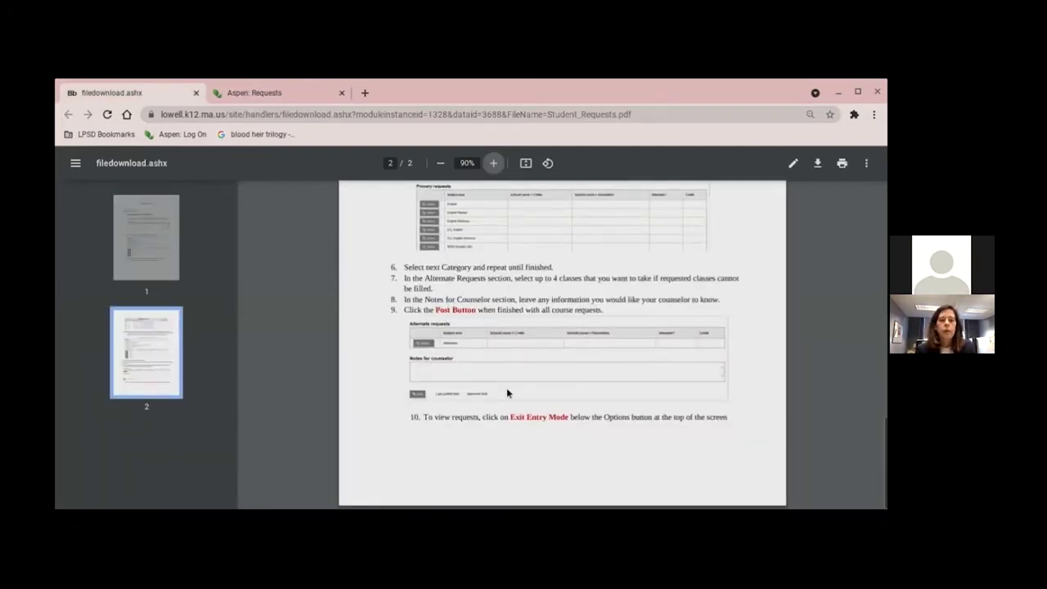
{"action": "left_click", "coordinate": [264, 97]}
Step: Post the 14 requests (35.0 credits) and acknowledge the 'Requests posted successfully' message
{"action": "scroll", "coordinate": [278, 351], "scroll_direction": "down", "scroll_amount": 15}
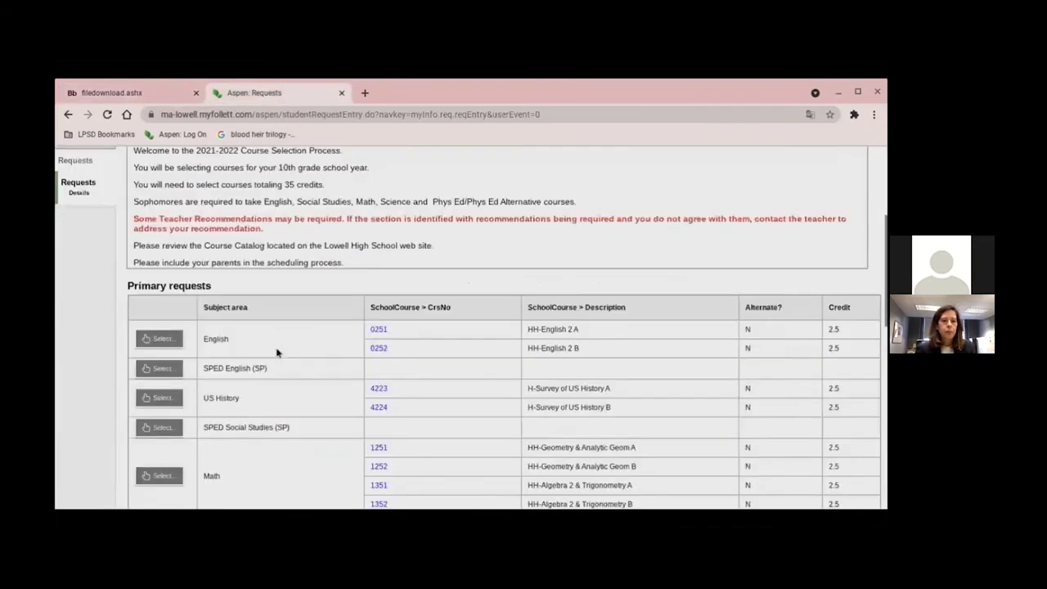
{"action": "left_click", "coordinate": [149, 491]}
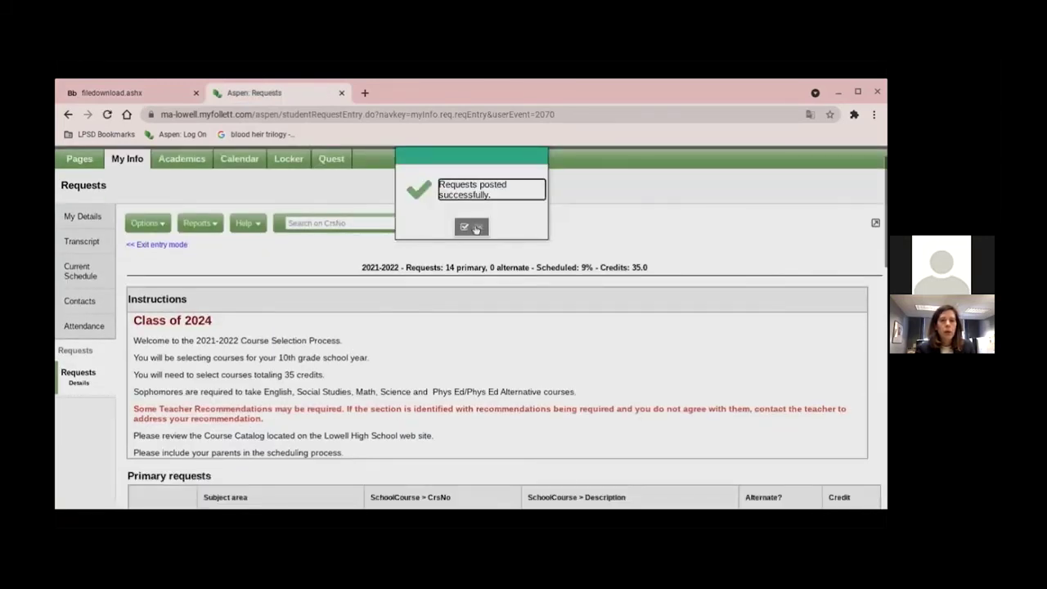
{"action": "left_click", "coordinate": [475, 226]}
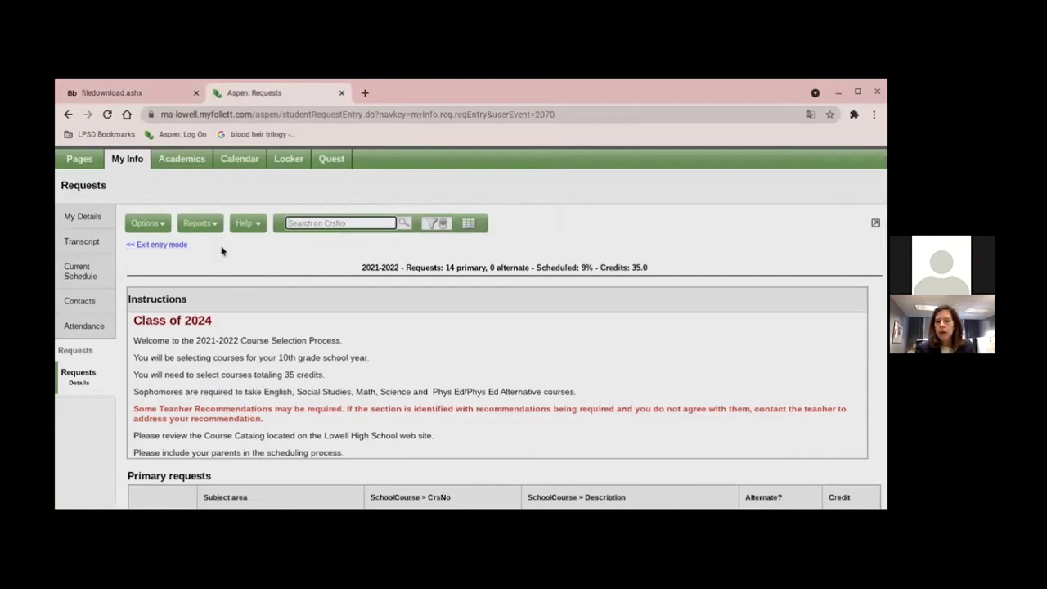
{"action": "left_click", "coordinate": [555, 180]}
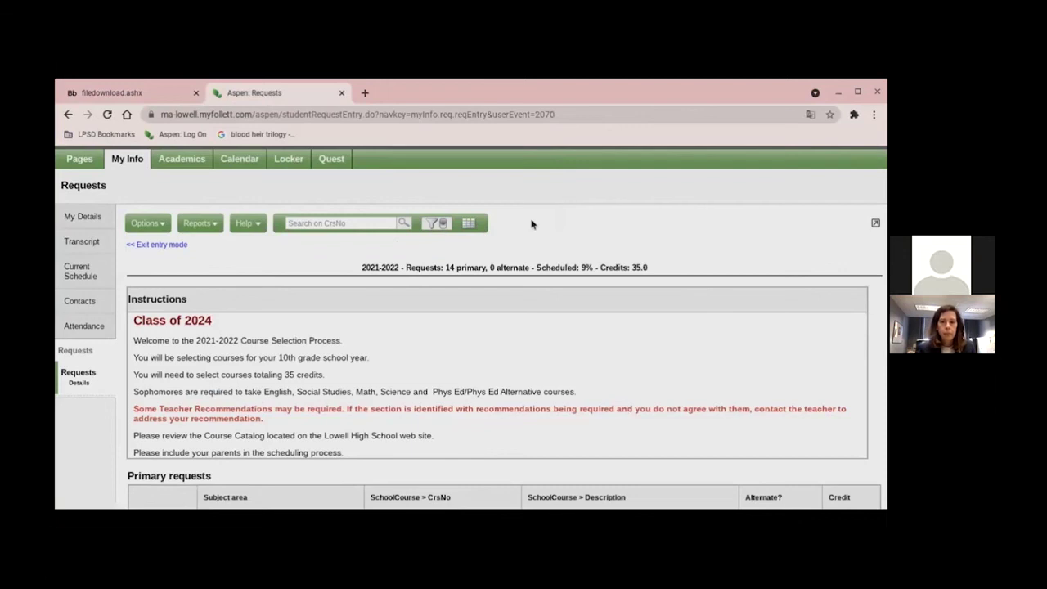
{"action": "scroll", "coordinate": [531, 224], "scroll_direction": "down", "scroll_amount": 10}
{"action": "scroll", "coordinate": [531, 224], "scroll_direction": "down", "scroll_amount": 5}
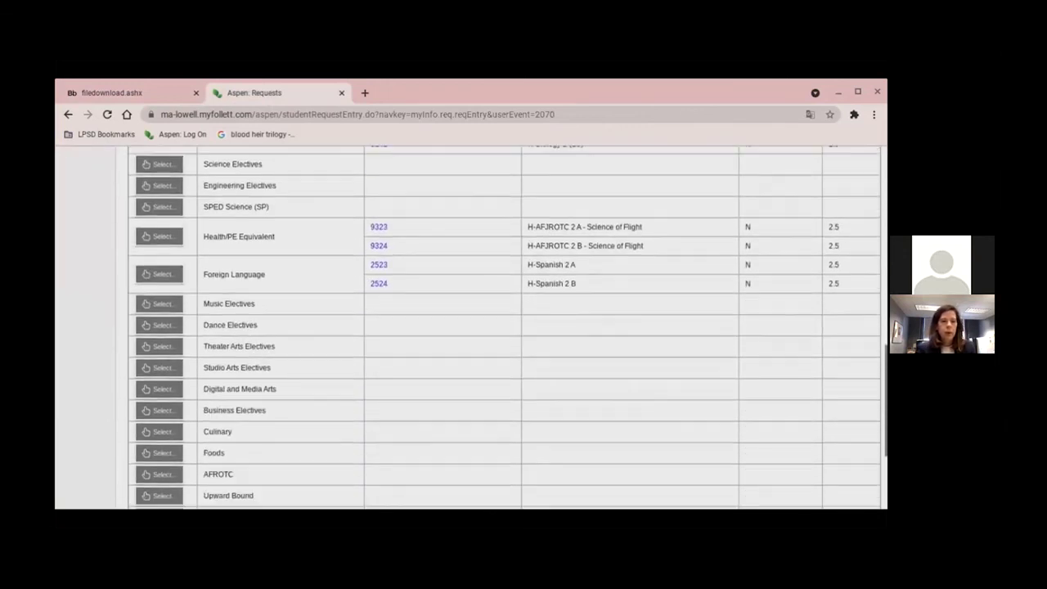
{"action": "scroll", "coordinate": [531, 224], "scroll_direction": "up", "scroll_amount": 10}
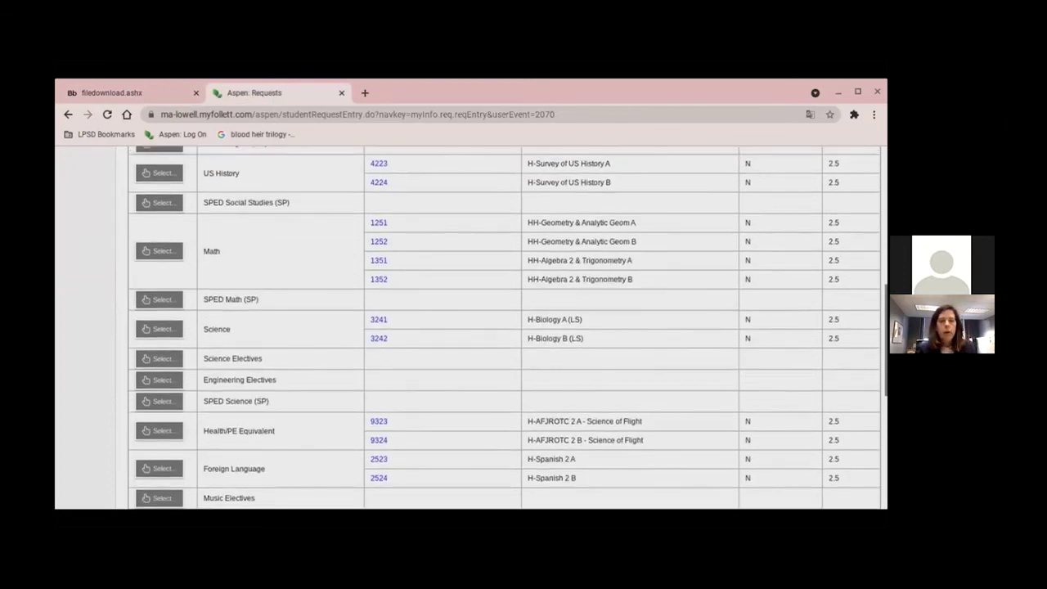
{"action": "scroll", "coordinate": [531, 224], "scroll_direction": "up", "scroll_amount": 2}
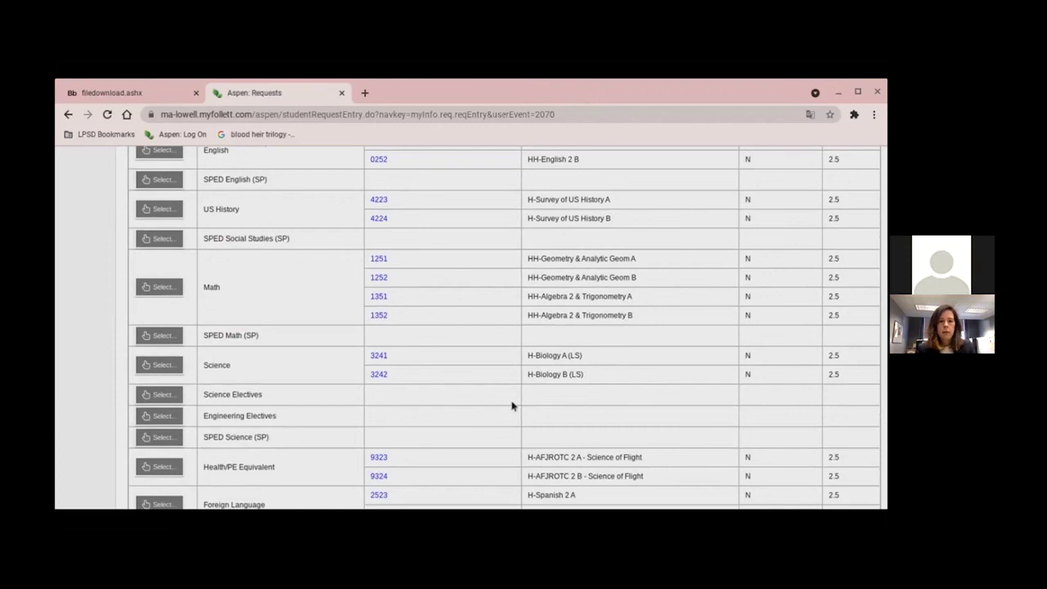
{"action": "scroll", "coordinate": [513, 404], "scroll_direction": "up", "scroll_amount": 10}
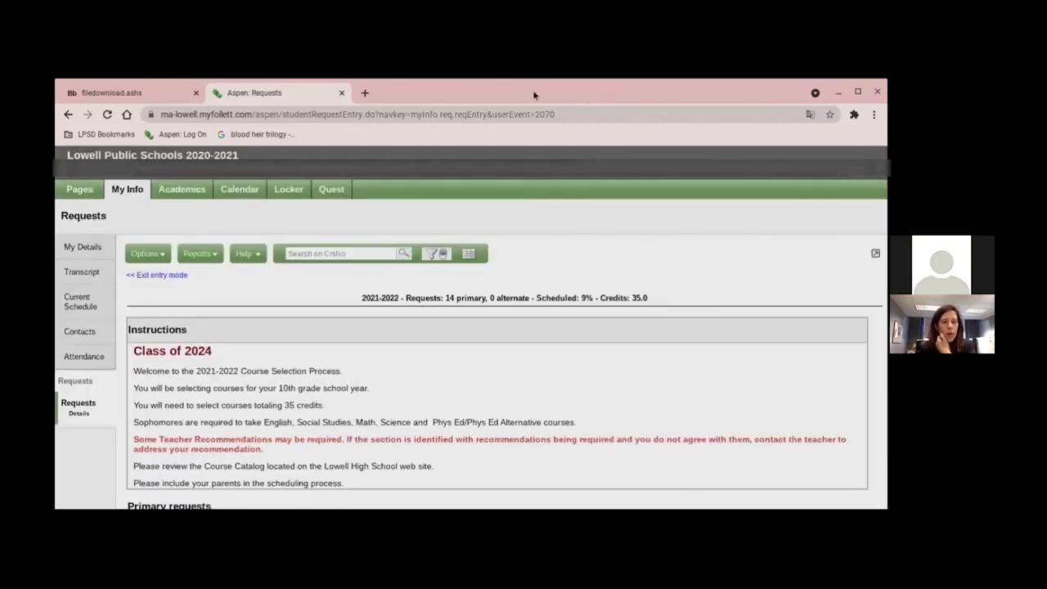